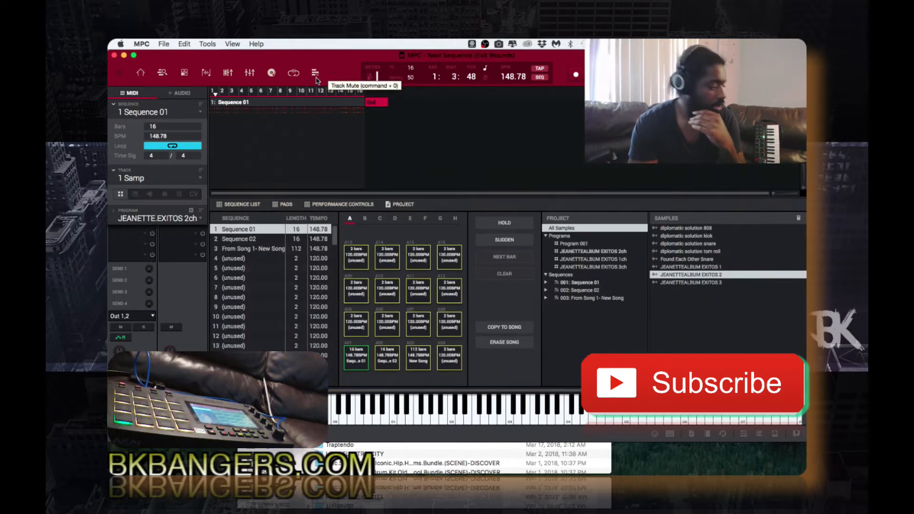
{"action": "left_click", "coordinate": [335, 75]}
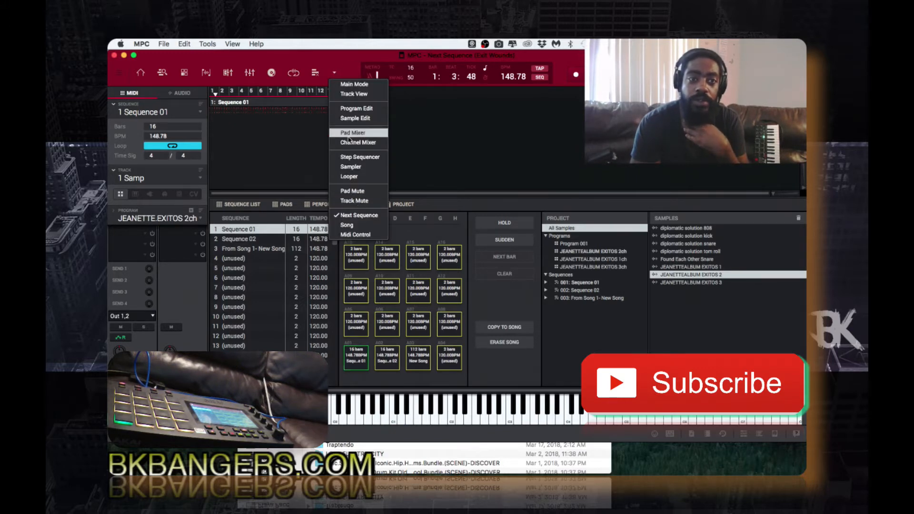
{"action": "left_click", "coordinate": [336, 74]}
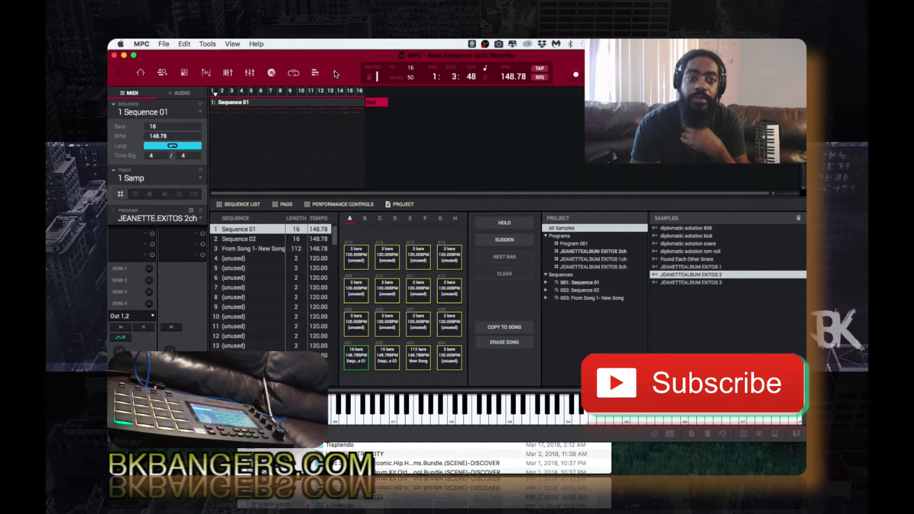
{"action": "left_click", "coordinate": [335, 73]}
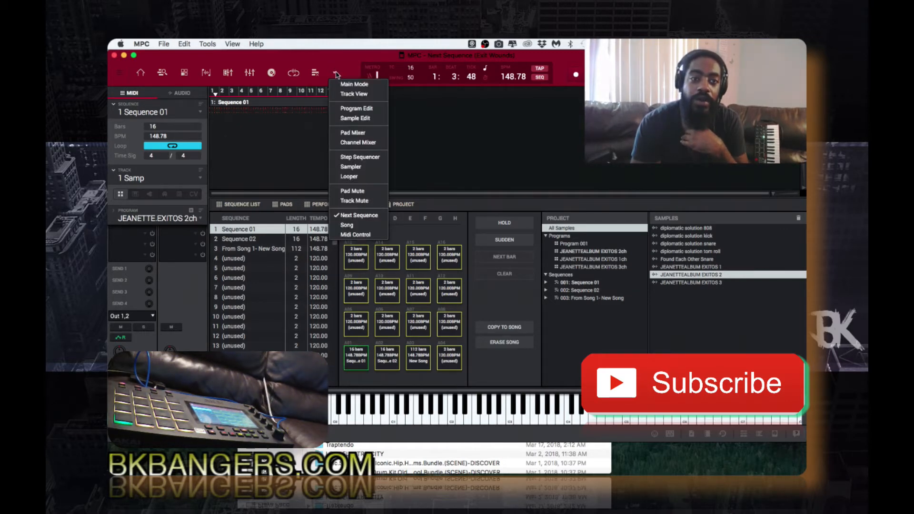
{"action": "left_click", "coordinate": [365, 215]}
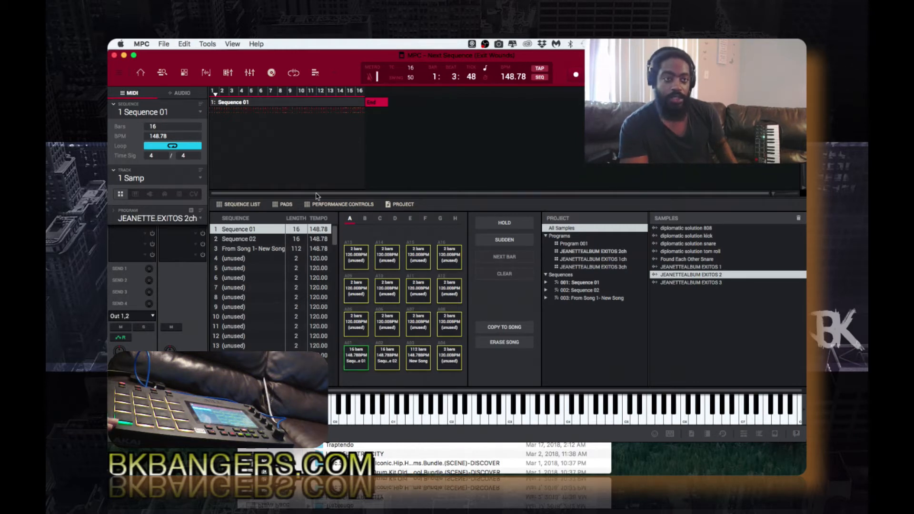
{"action": "left_click", "coordinate": [200, 113]}
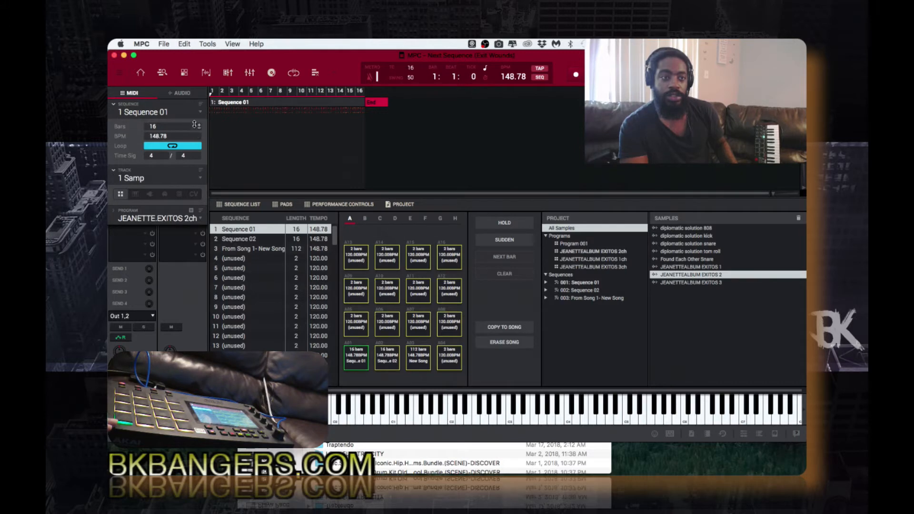
{"action": "left_click", "coordinate": [198, 115]}
{"action": "left_click", "coordinate": [198, 132]}
{"action": "left_click", "coordinate": [200, 113]}
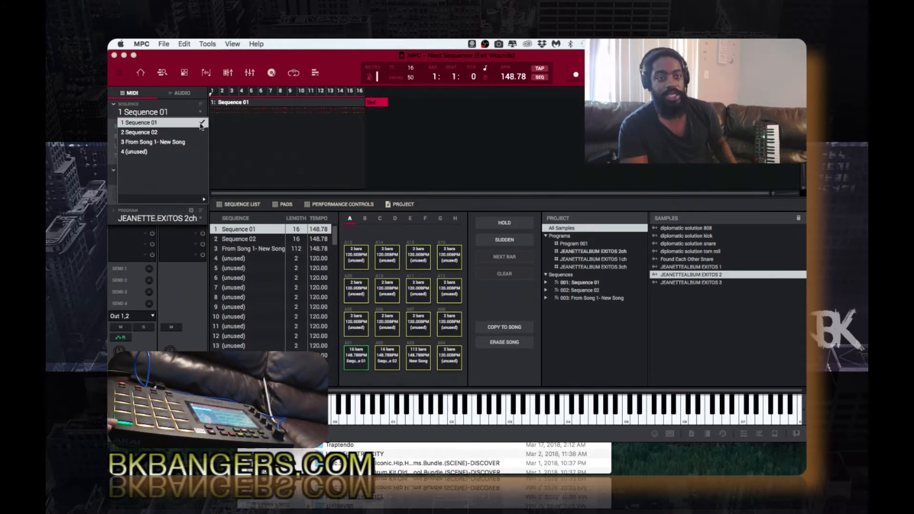
{"action": "left_click", "coordinate": [199, 126]}
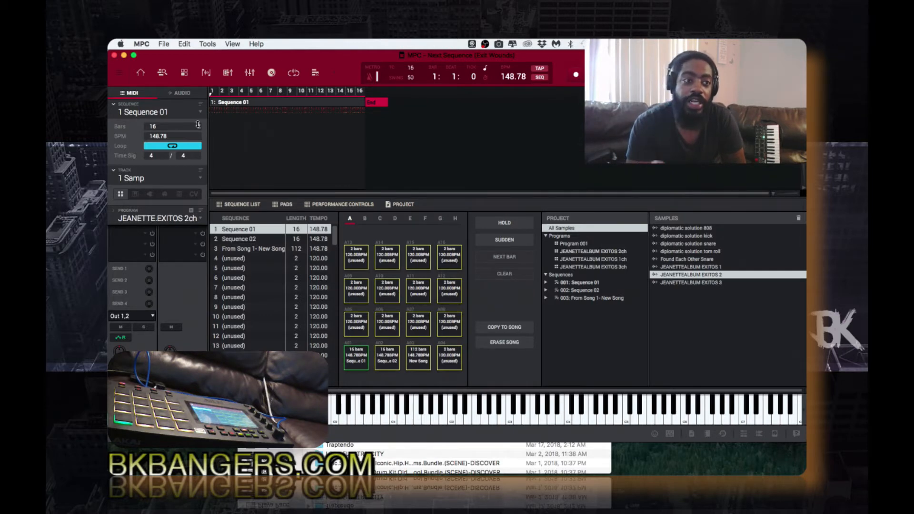
Switch to Main mode and check the Track list, leaving the current track unchanged
{"action": "left_click", "coordinate": [141, 75]}
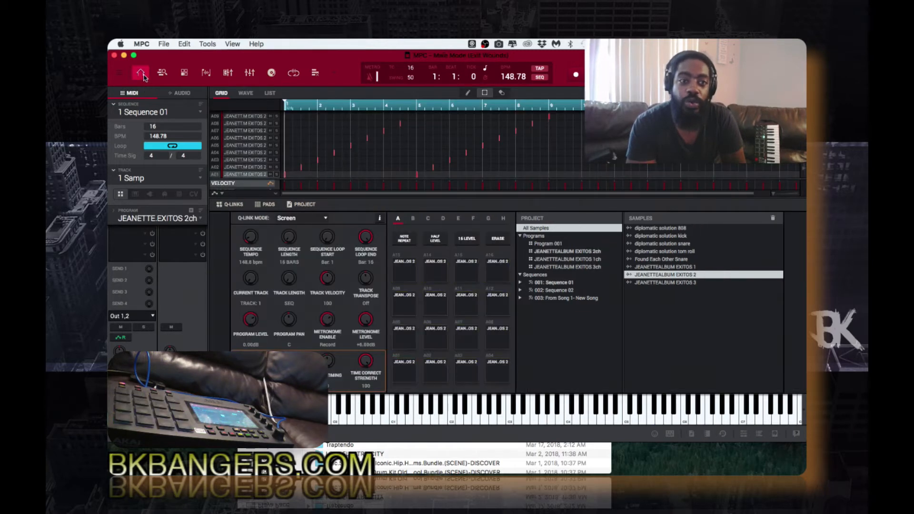
{"action": "left_click", "coordinate": [204, 181]}
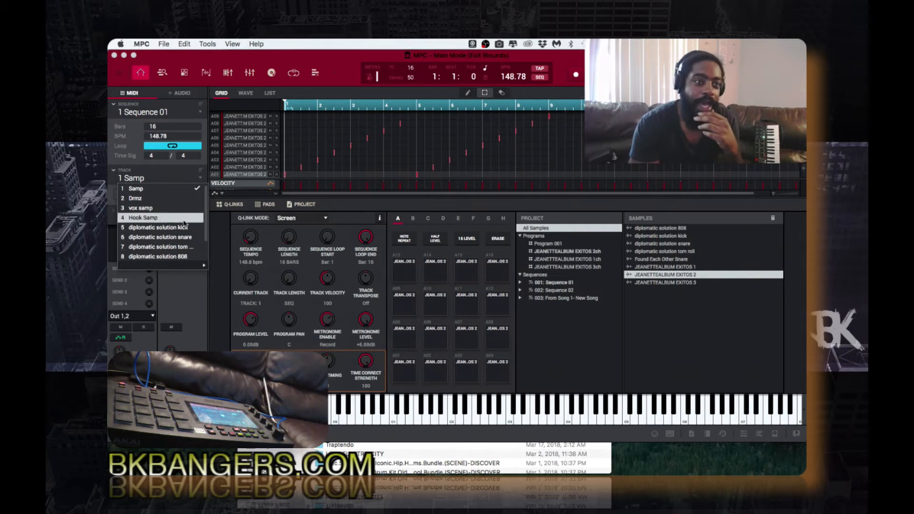
{"action": "left_click", "coordinate": [217, 156]}
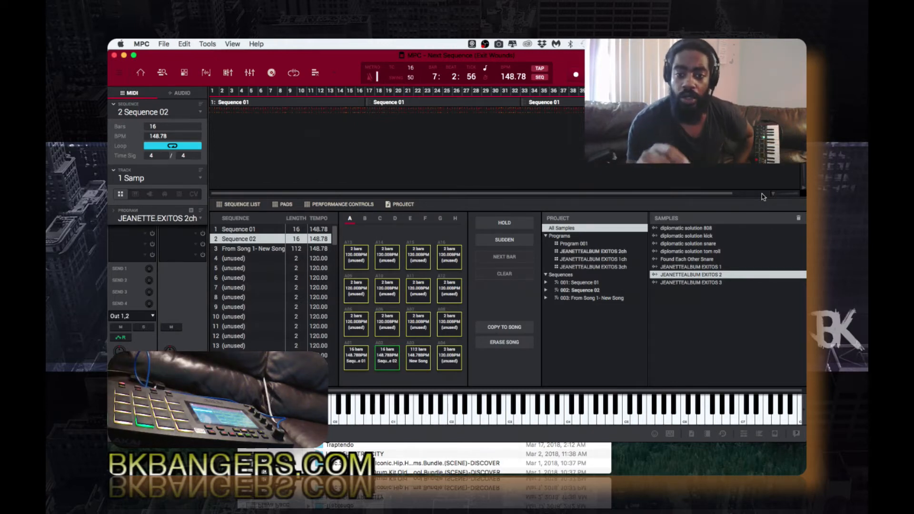
Copy the performed sequence order into song 2: (unnamed) with Copy To Song and Do It
{"action": "left_click", "coordinate": [509, 329]}
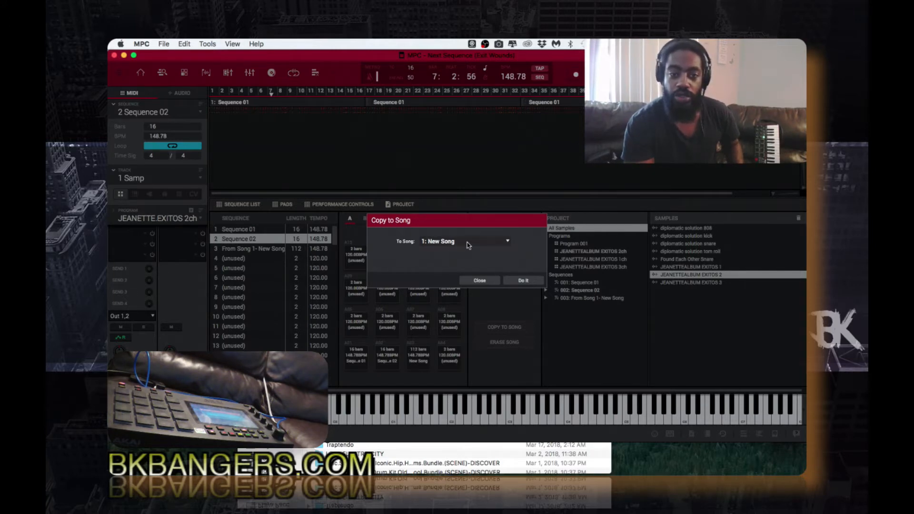
{"action": "left_click", "coordinate": [508, 243]}
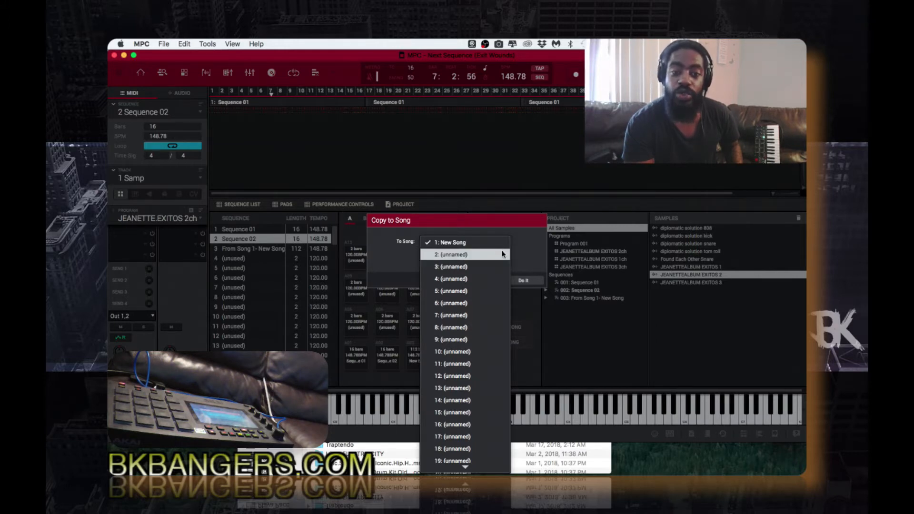
{"action": "left_click", "coordinate": [503, 254]}
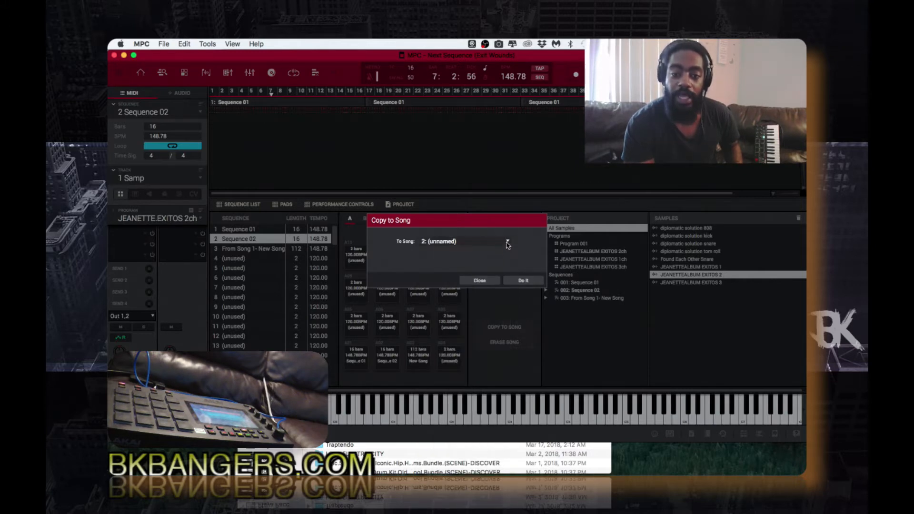
{"action": "left_click", "coordinate": [508, 245]}
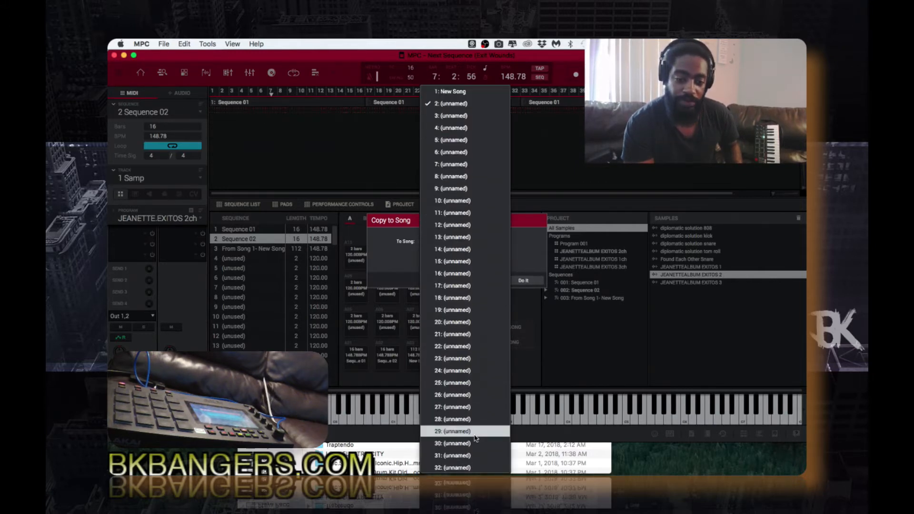
{"action": "left_click", "coordinate": [466, 103]}
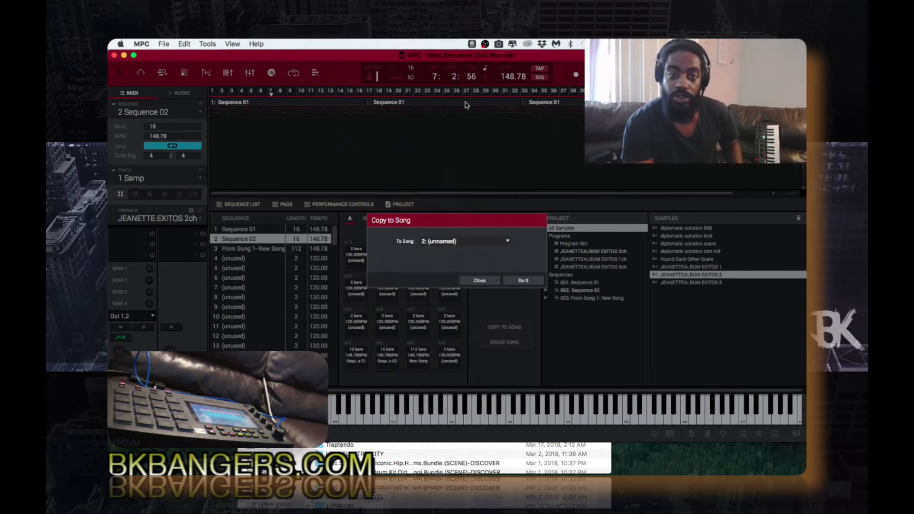
{"action": "left_click", "coordinate": [526, 282]}
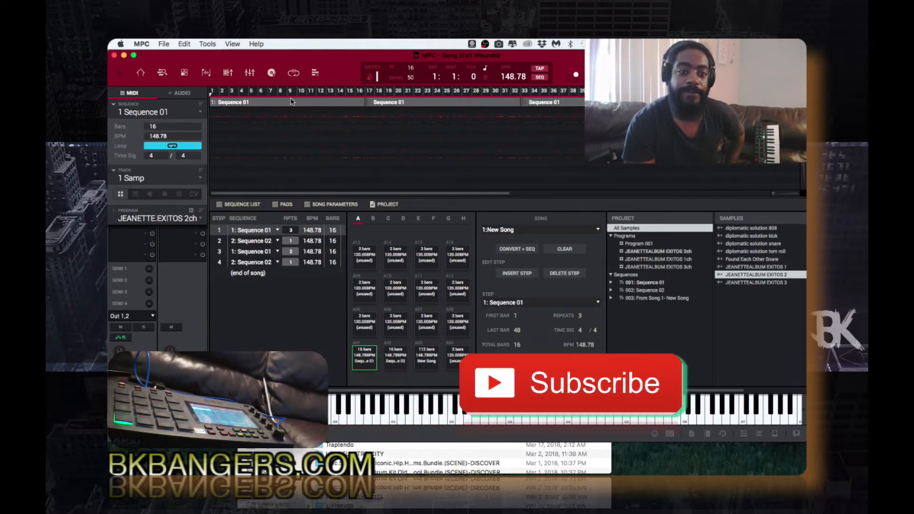
Stay in Song mode and select 2:New Song from the Song selector
{"action": "left_click", "coordinate": [334, 73]}
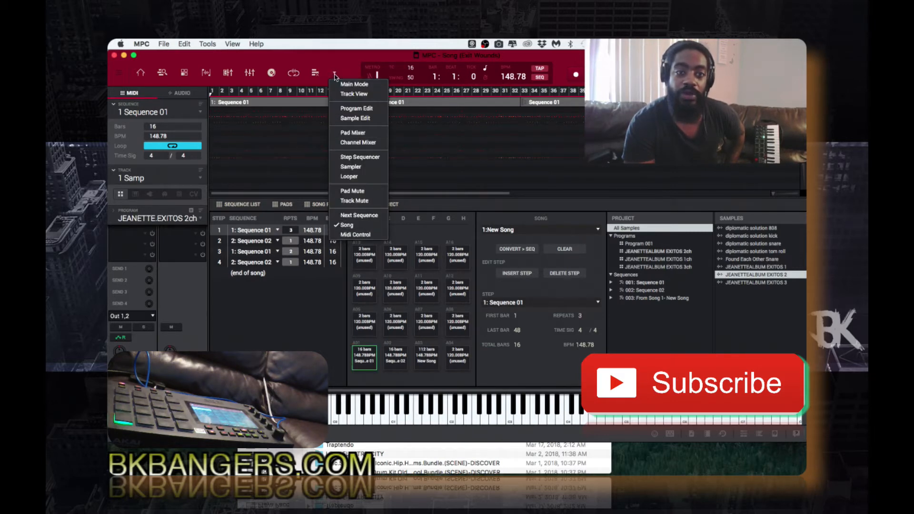
{"action": "left_click", "coordinate": [349, 227]}
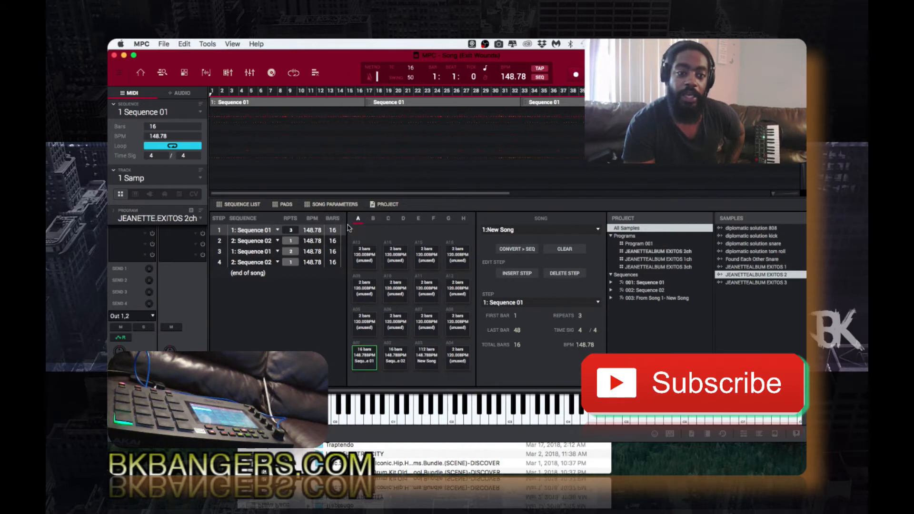
{"action": "left_click", "coordinate": [596, 231]}
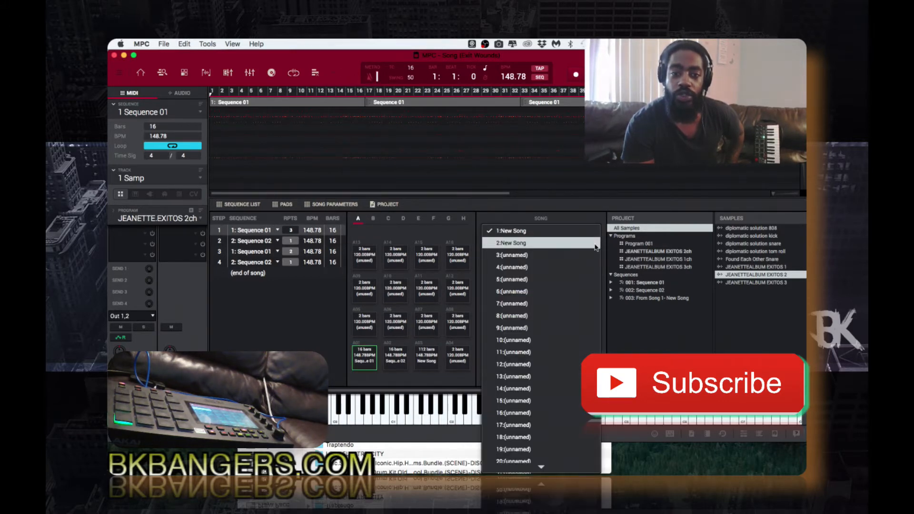
{"action": "left_click", "coordinate": [596, 244]}
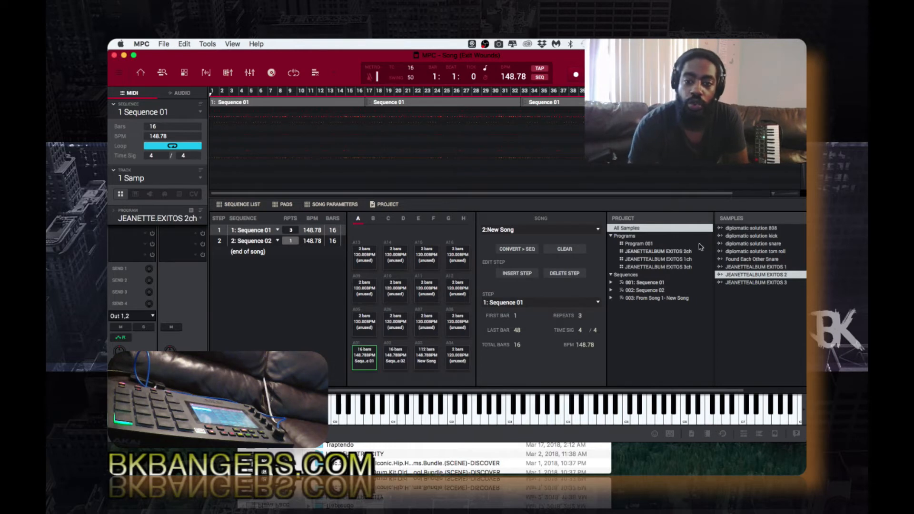
Convert 2:New Song into sequence 4 with Include Muted Tracks kept
{"action": "left_click", "coordinate": [521, 250]}
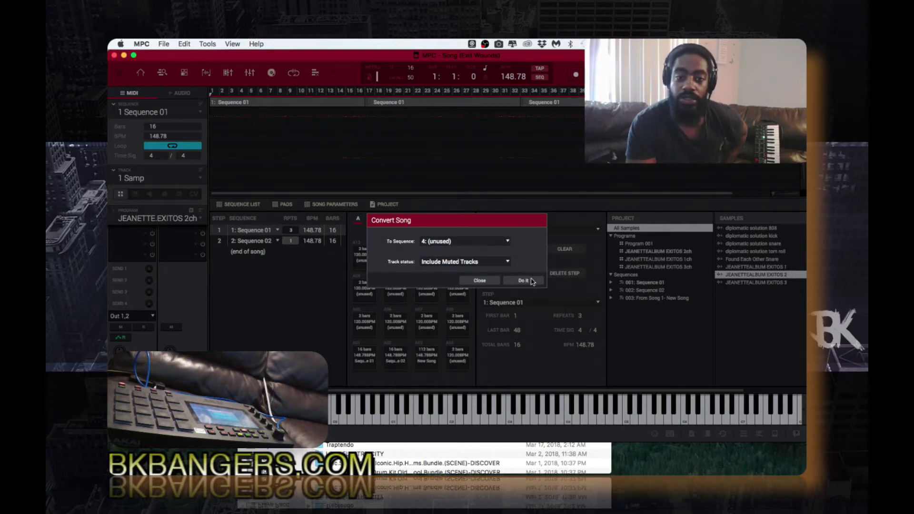
{"action": "left_click", "coordinate": [508, 263]}
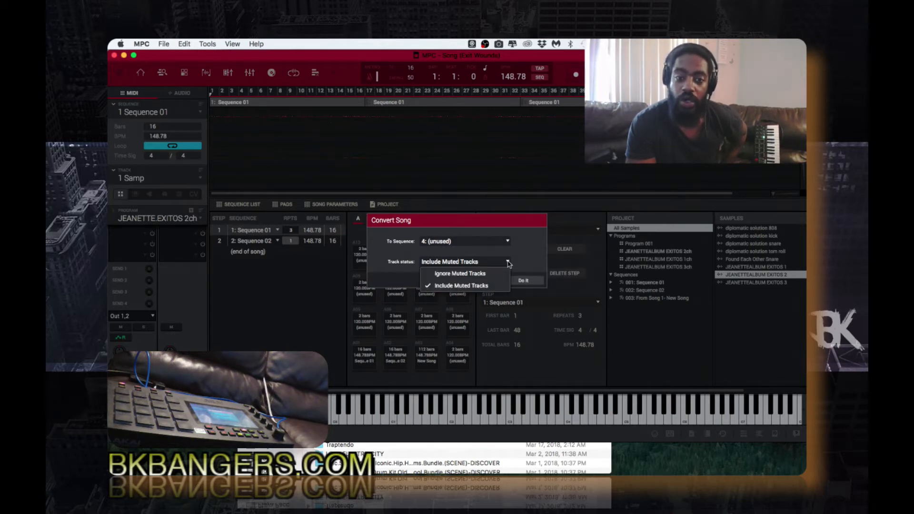
{"action": "left_click", "coordinate": [518, 262]}
{"action": "left_click", "coordinate": [523, 280]}
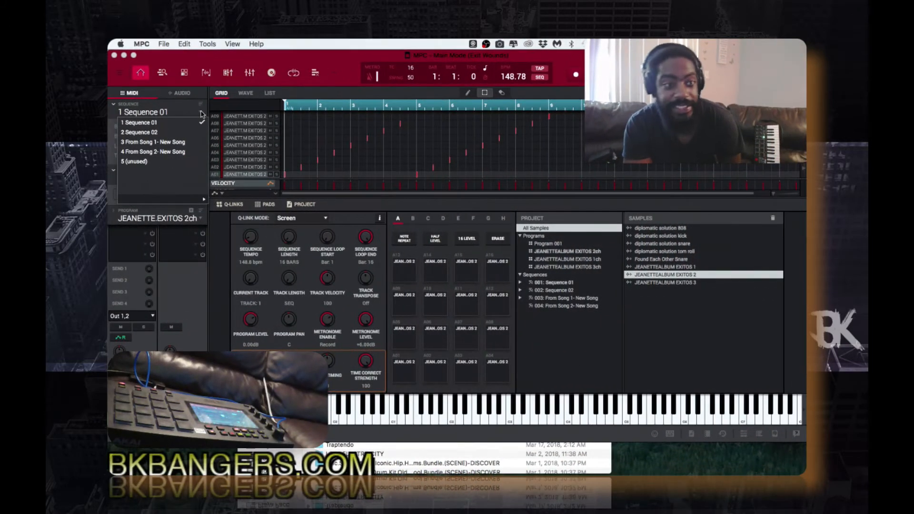
Make sequence 4 From Song 2- New Song current and zoom the grid out to show more bars
{"action": "left_click", "coordinate": [196, 155]}
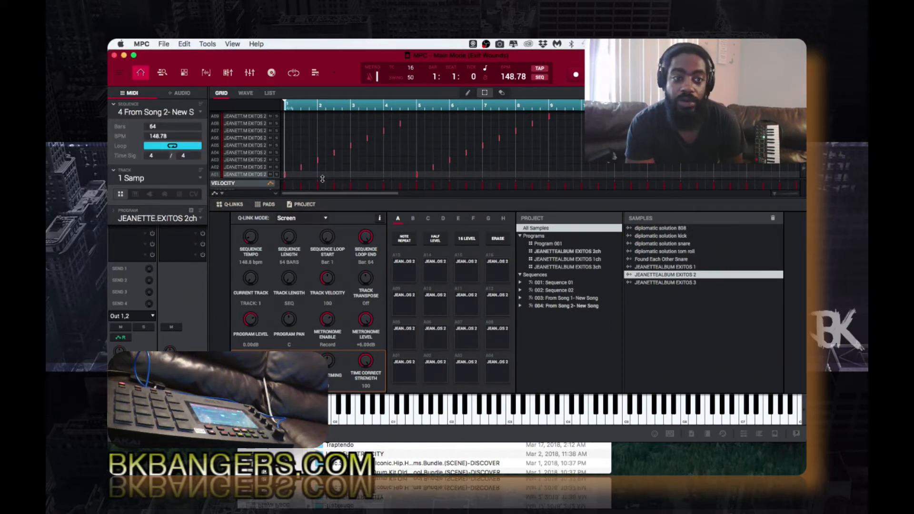
{"action": "left_click_drag", "start_coordinate": [777, 193], "coordinate": [735, 194]}
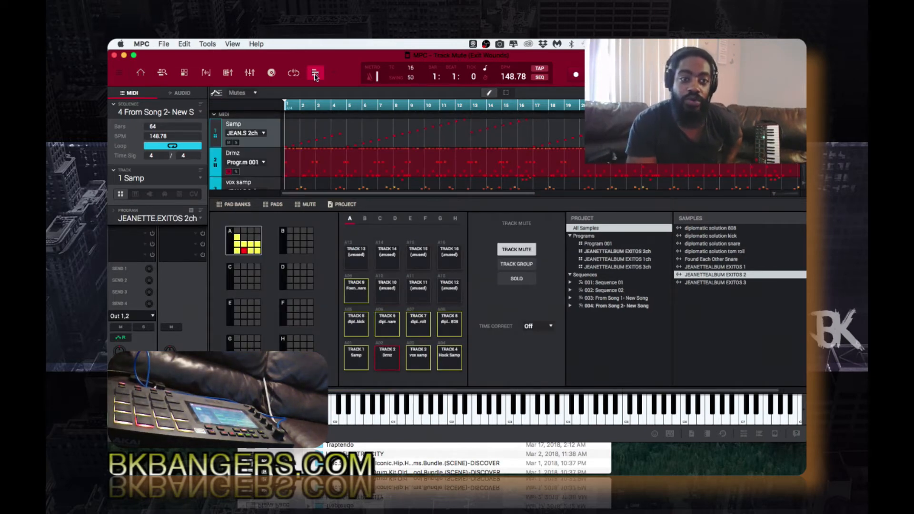
Reopen the Track Mute view and scroll the grid while mutes are recorded live
{"action": "left_click", "coordinate": [142, 73]}
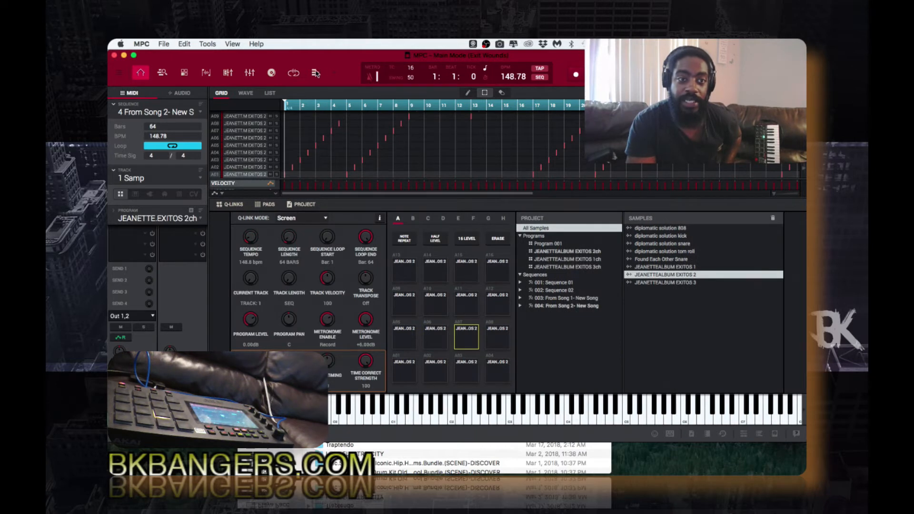
{"action": "left_click", "coordinate": [316, 73]}
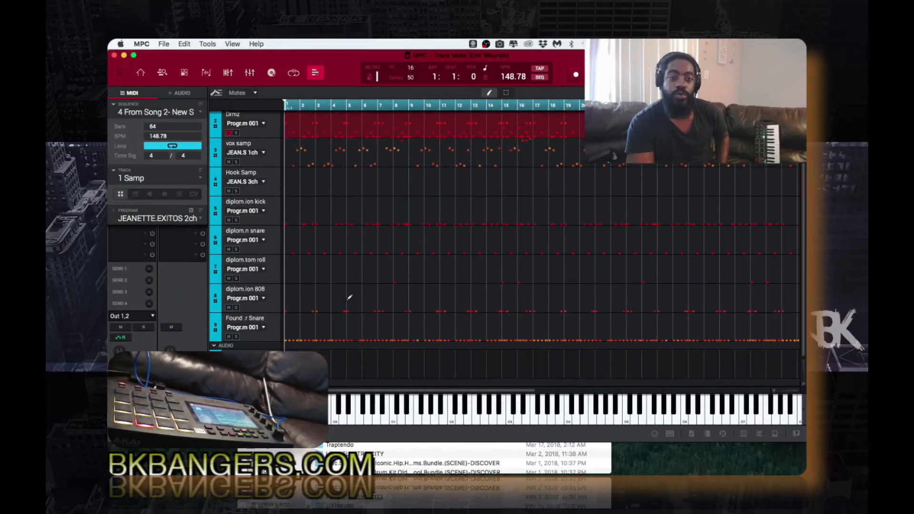
{"action": "scroll", "coordinate": [349, 297], "scroll_direction": "right", "scroll_amount": 5}
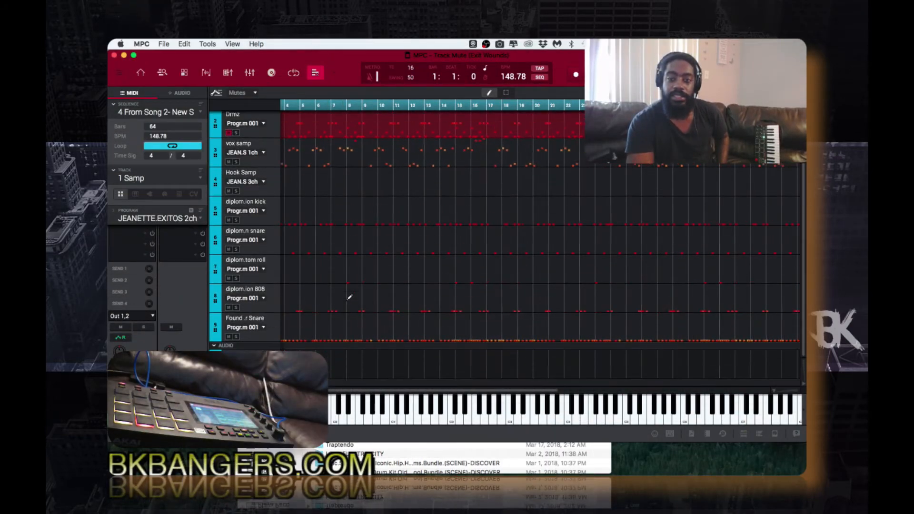
{"action": "scroll", "coordinate": [349, 297], "scroll_direction": "up", "scroll_amount": 2}
{"action": "scroll", "coordinate": [349, 298], "scroll_direction": "left", "scroll_amount": 5}
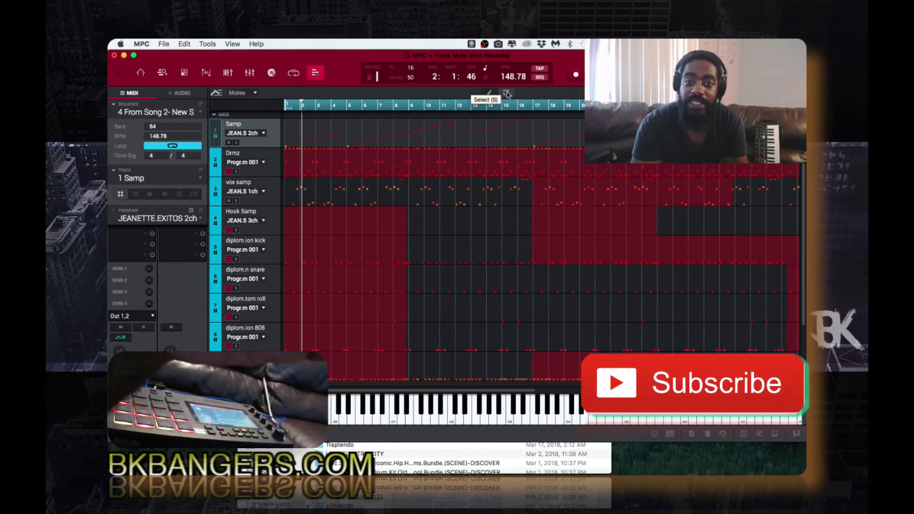
Inspect the kick, Hook Samp and snare mute lanes
{"action": "left_click", "coordinate": [404, 253]}
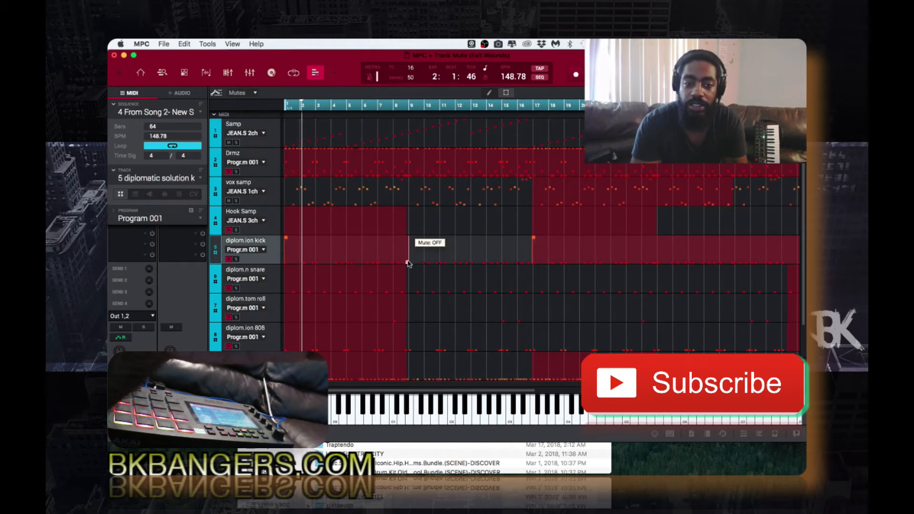
{"action": "left_click", "coordinate": [400, 229]}
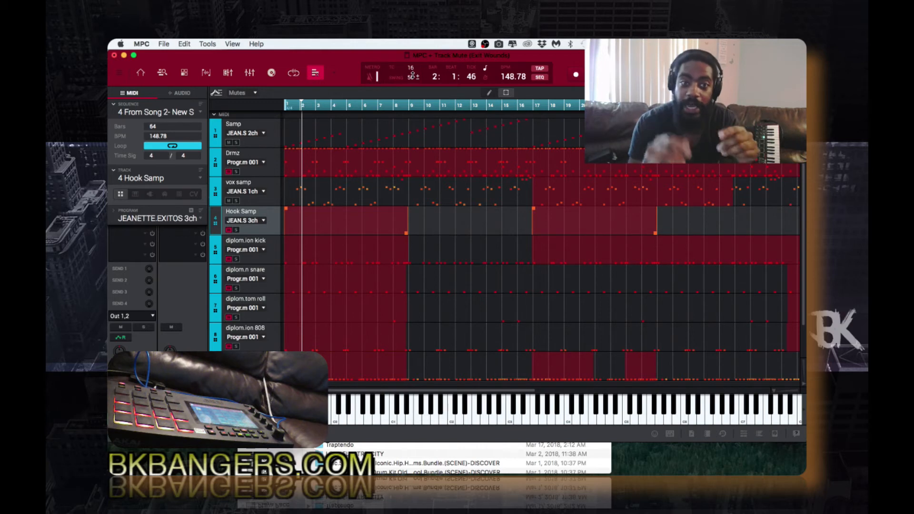
{"action": "left_click", "coordinate": [404, 293]}
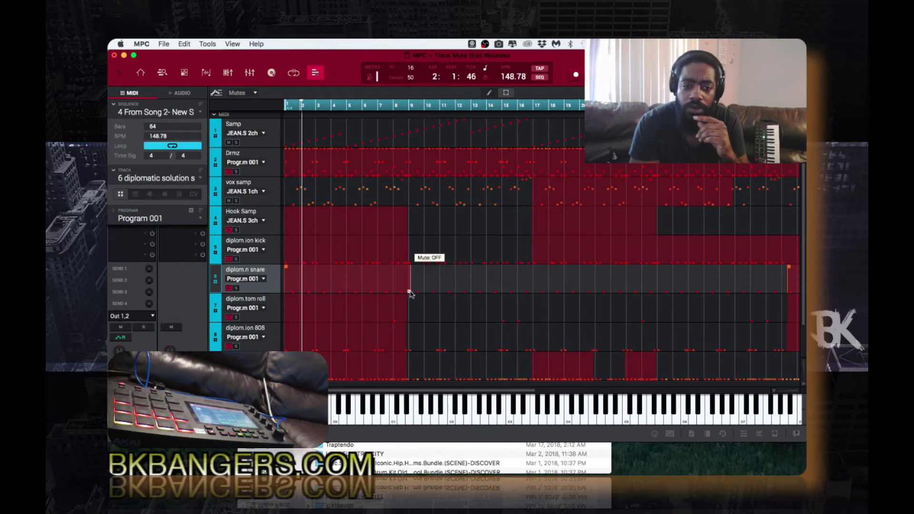
{"action": "left_click", "coordinate": [404, 233]}
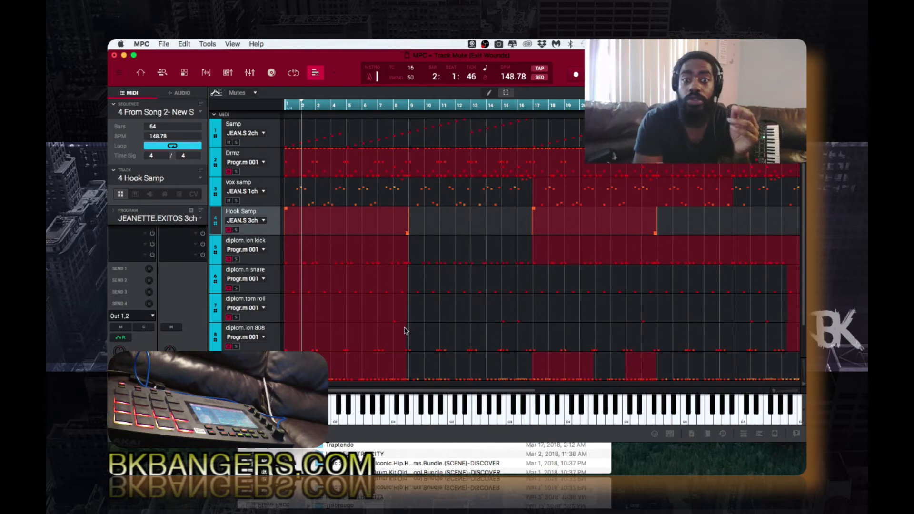
Scroll around the Track Mute grid and restart playback from the start of the song
{"action": "scroll", "coordinate": [406, 330], "scroll_direction": "right", "scroll_amount": 3}
{"action": "scroll", "coordinate": [406, 331], "scroll_direction": "right", "scroll_amount": 10}
{"action": "scroll", "coordinate": [406, 331], "scroll_direction": "down", "scroll_amount": 1}
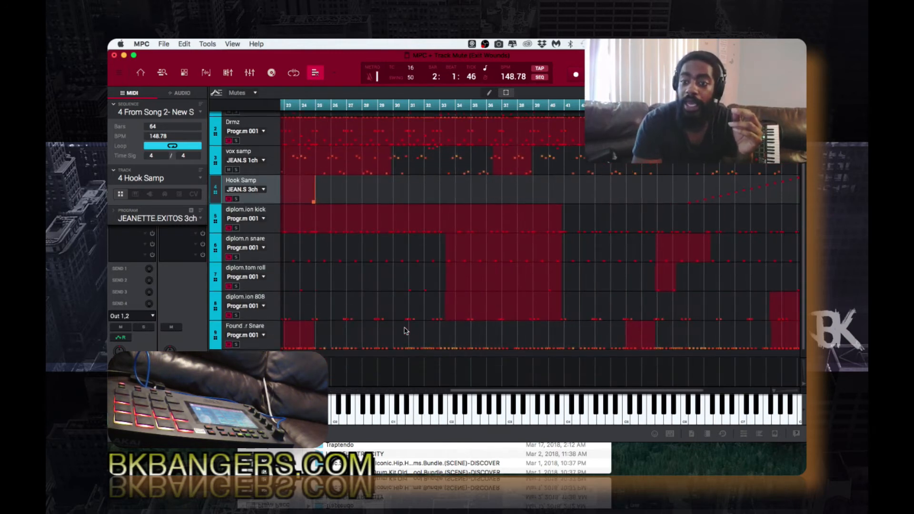
{"action": "scroll", "coordinate": [406, 330], "scroll_direction": "up", "scroll_amount": 1}
{"action": "scroll", "coordinate": [406, 330], "scroll_direction": "left", "scroll_amount": 3}
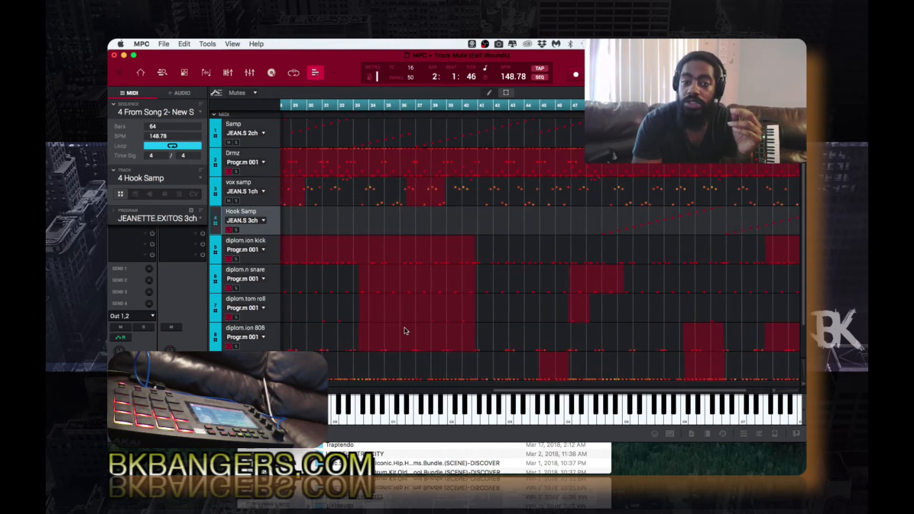
{"action": "scroll", "coordinate": [406, 330], "scroll_direction": "left", "scroll_amount": 10}
{"action": "scroll", "coordinate": [406, 330], "scroll_direction": "down", "scroll_amount": 1}
{"action": "key", "text": "space"}
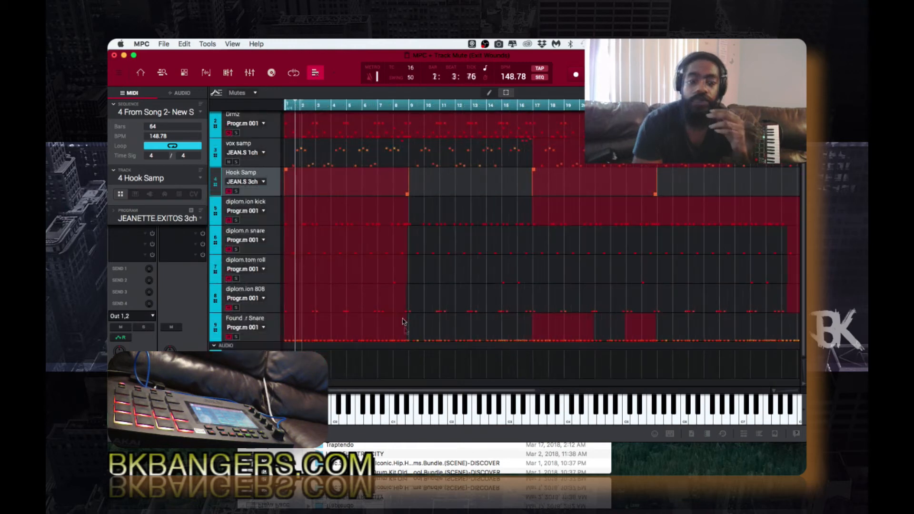
Move the tom roll's early mute change onto bar 9, then check the 808 and snare lanes
{"action": "left_click", "coordinate": [399, 303]}
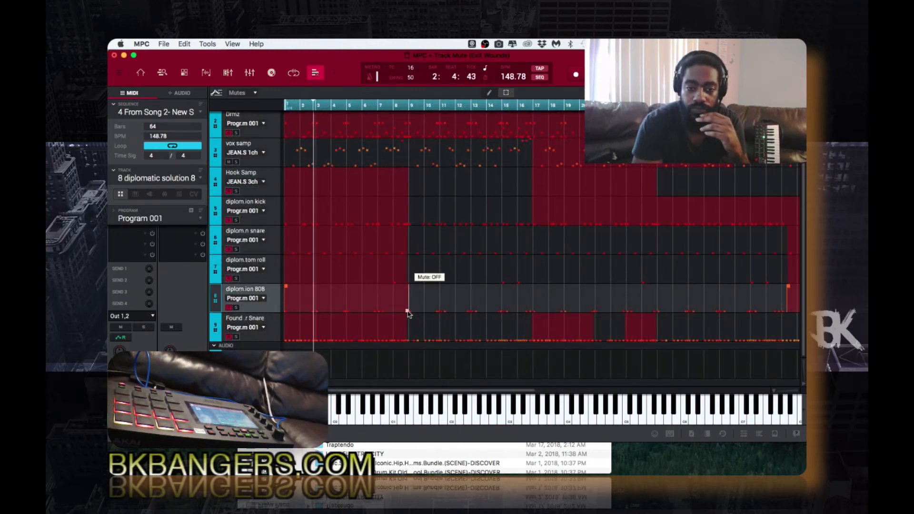
{"action": "left_click", "coordinate": [403, 274]}
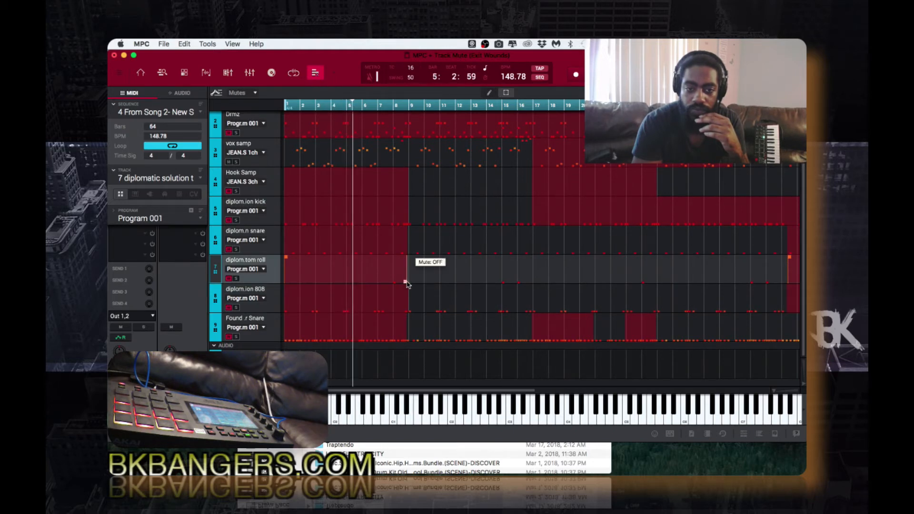
{"action": "left_click_drag", "start_coordinate": [406, 283], "coordinate": [408, 283]}
{"action": "left_click", "coordinate": [402, 242]}
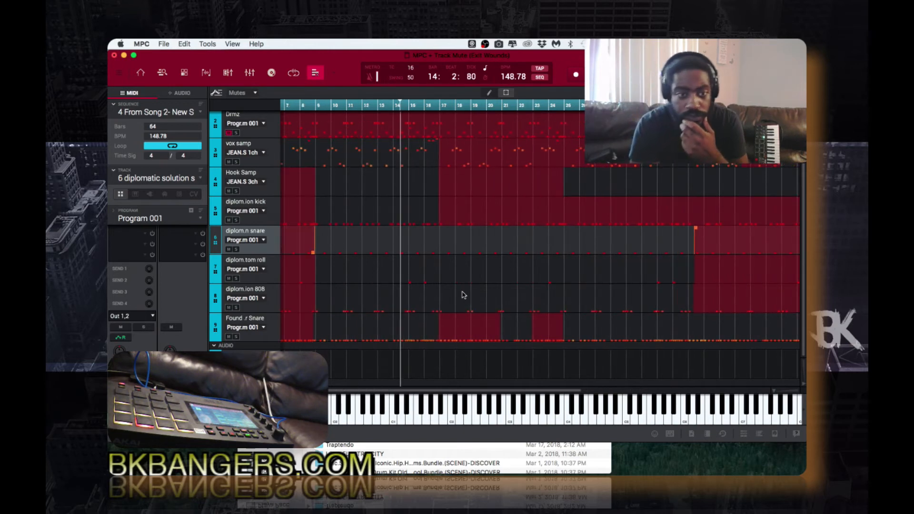
{"action": "left_click", "coordinate": [477, 327]}
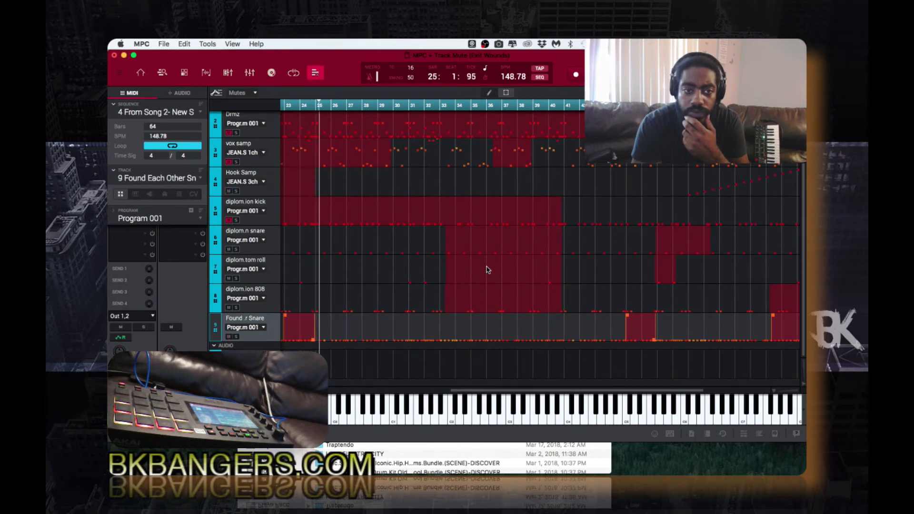
Make the tom roll mute block near bars 33–40 start later, then check the snare and kick lanes
{"action": "left_click", "coordinate": [460, 268]}
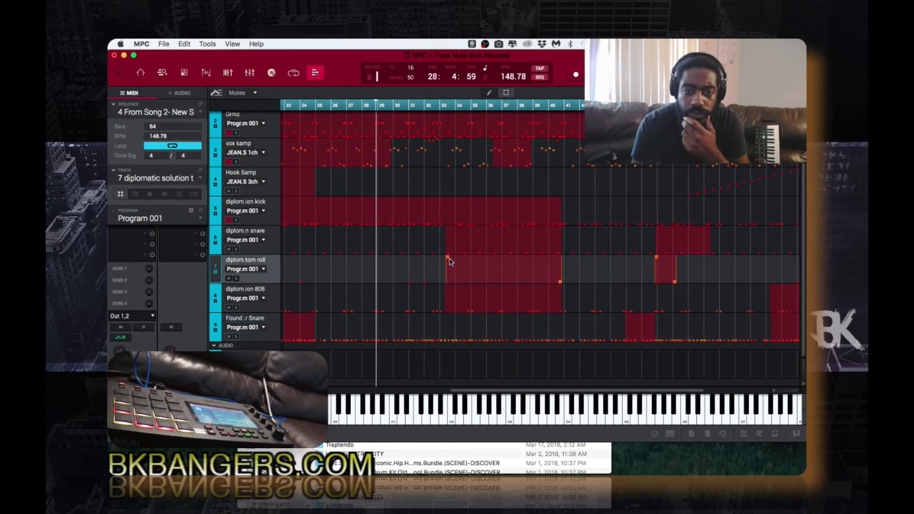
{"action": "left_click_drag", "start_coordinate": [451, 261], "coordinate": [547, 290]}
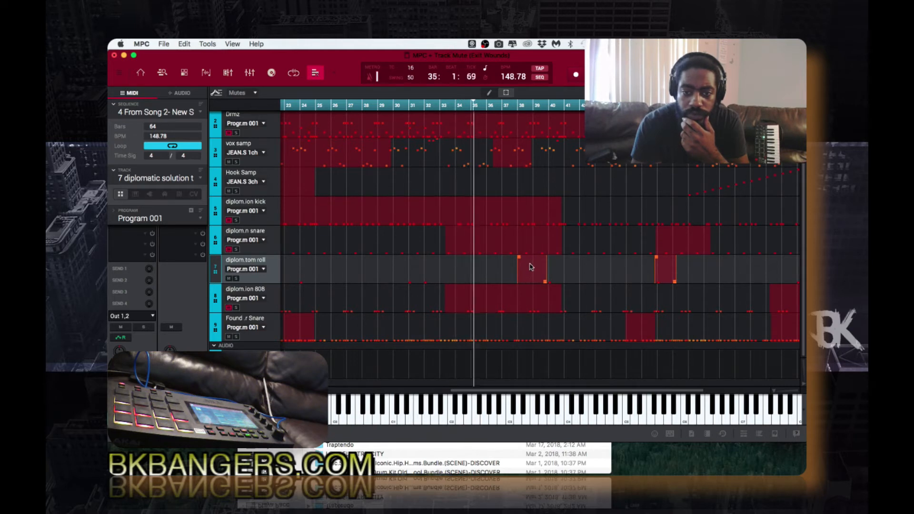
{"action": "left_click_drag", "start_coordinate": [560, 247], "coordinate": [563, 224]}
{"action": "left_click", "coordinate": [550, 209]}
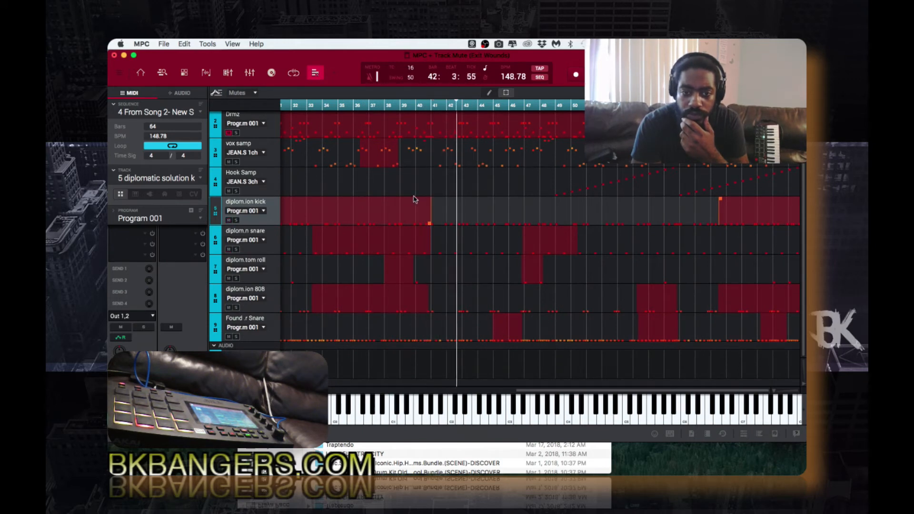
Replay from around bars 38–39 and check the 808 mute lane
{"action": "left_click", "coordinate": [399, 104]}
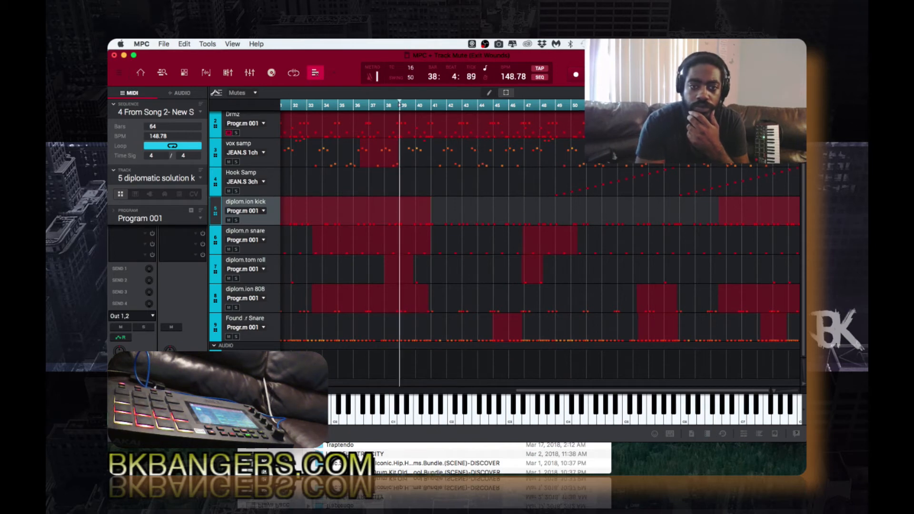
{"action": "left_click", "coordinate": [426, 310]}
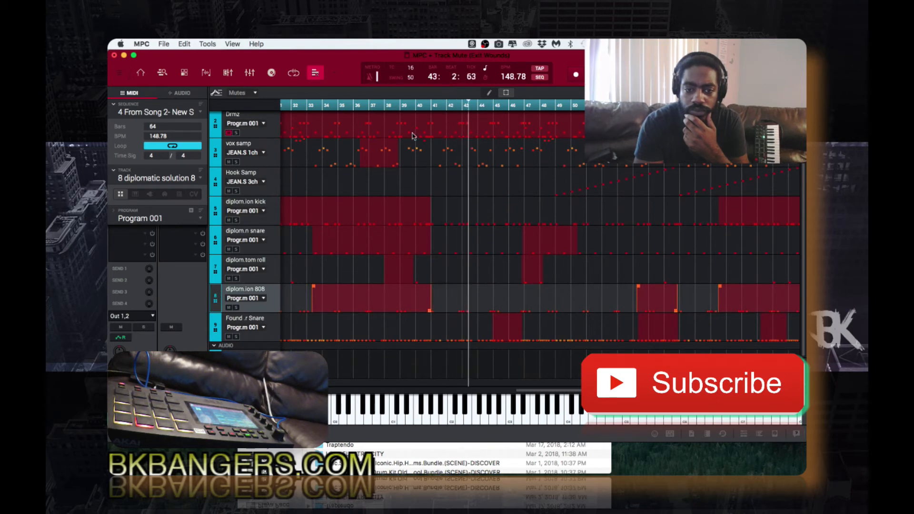
{"action": "left_click", "coordinate": [395, 105]}
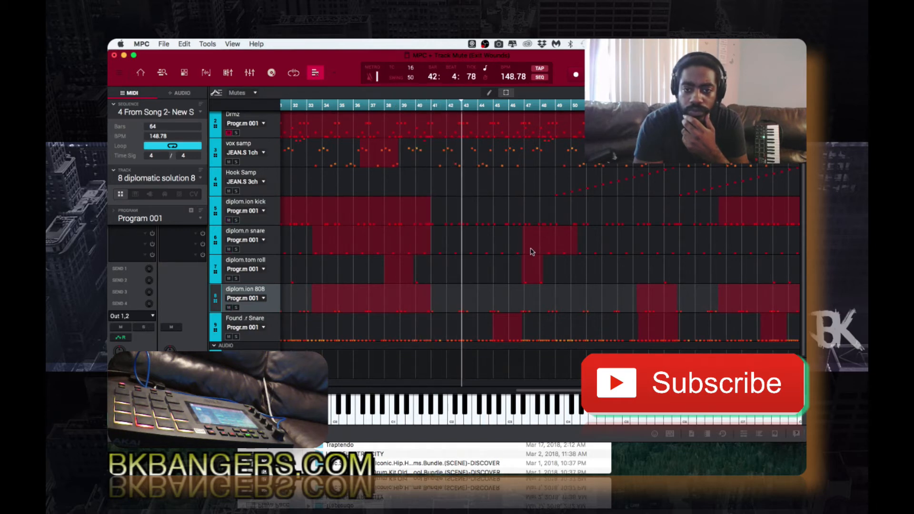
Shift the tom roll mute start near bar 47 later and replay from bar 45 to check it
{"action": "left_click", "coordinate": [531, 269]}
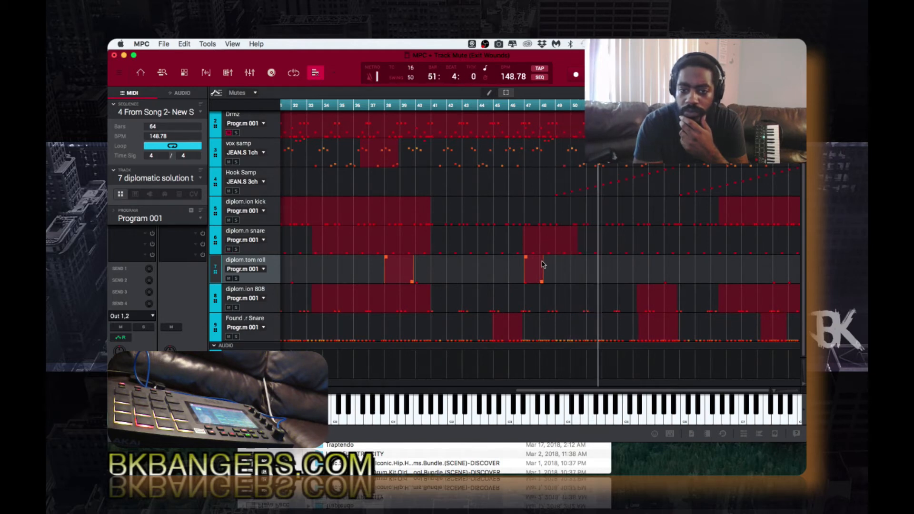
{"action": "left_click_drag", "start_coordinate": [526, 258], "coordinate": [529, 259]}
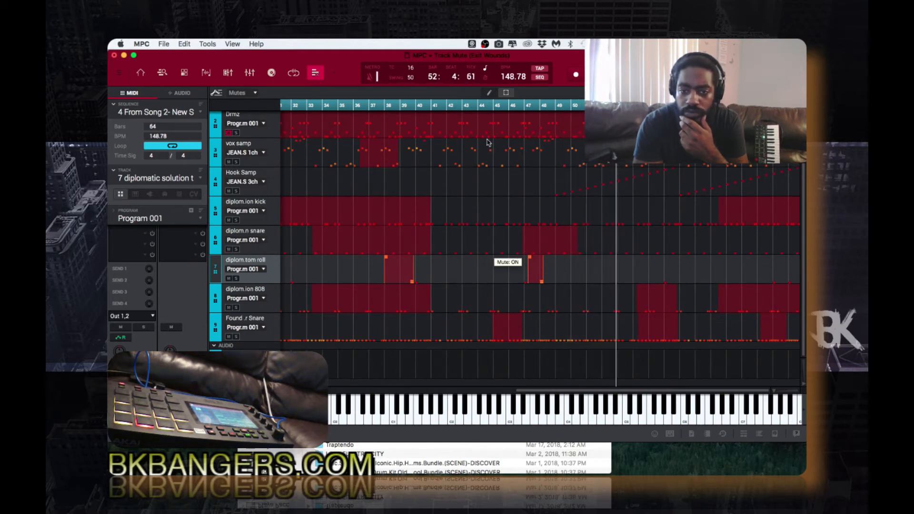
{"action": "left_click", "coordinate": [491, 105]}
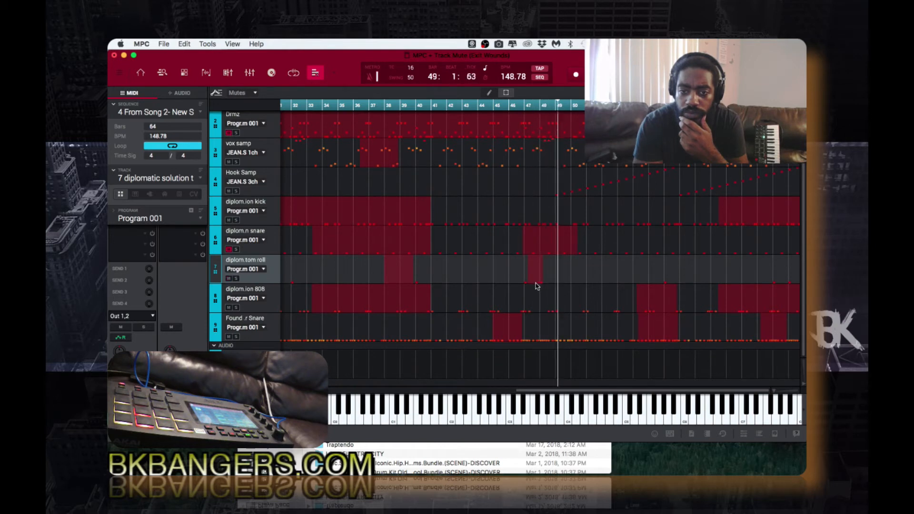
{"action": "left_click", "coordinate": [533, 260]}
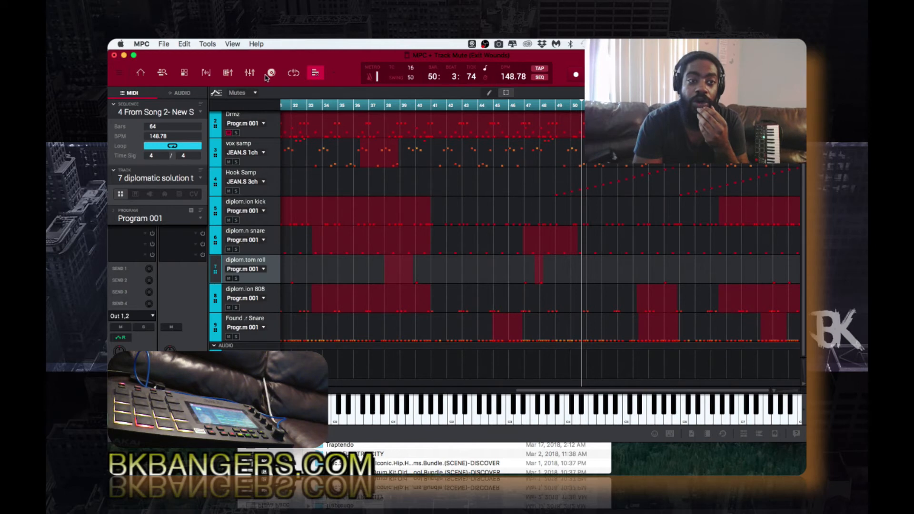
Open the Channel Mixer, enlarge the channel strips, and view the first channel's Out 1,2 routing unchanged
{"action": "left_click", "coordinate": [249, 73]}
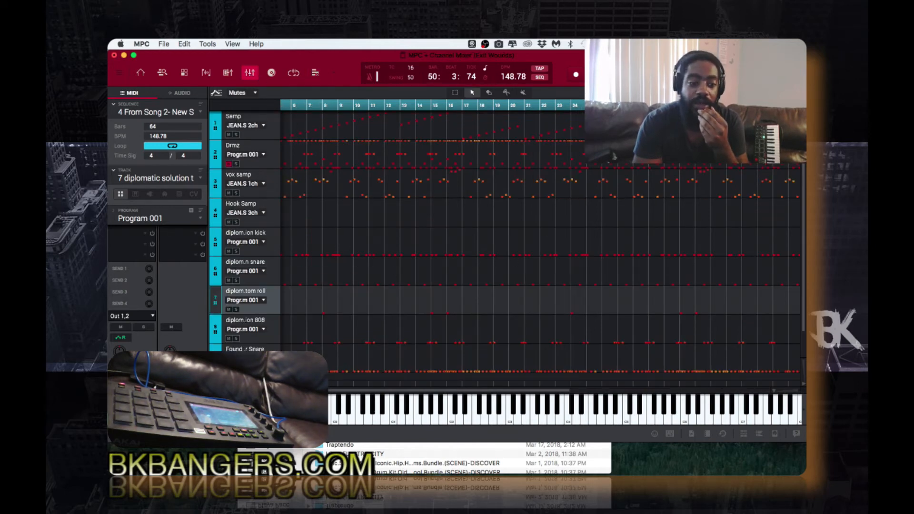
{"action": "left_click_drag", "start_coordinate": [393, 393], "coordinate": [417, 105]}
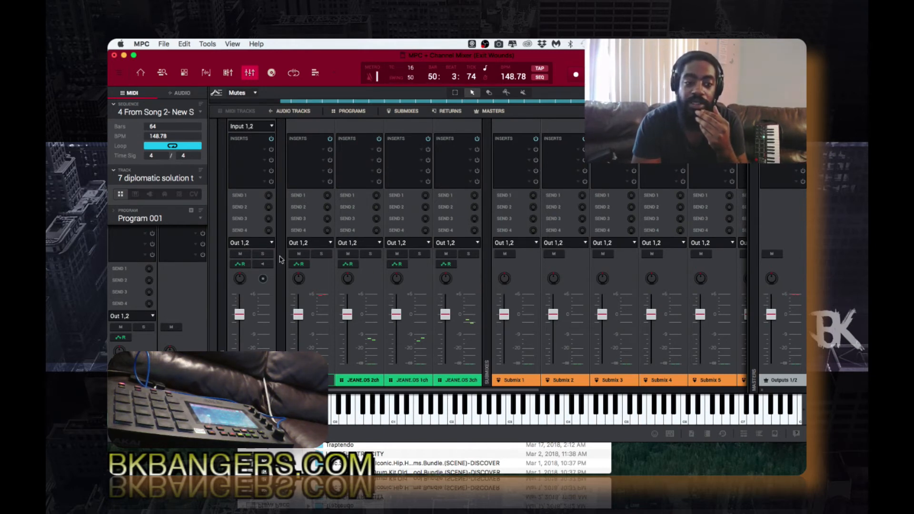
{"action": "left_click", "coordinate": [271, 243]}
{"action": "mouse_move", "coordinate": [273, 259]}
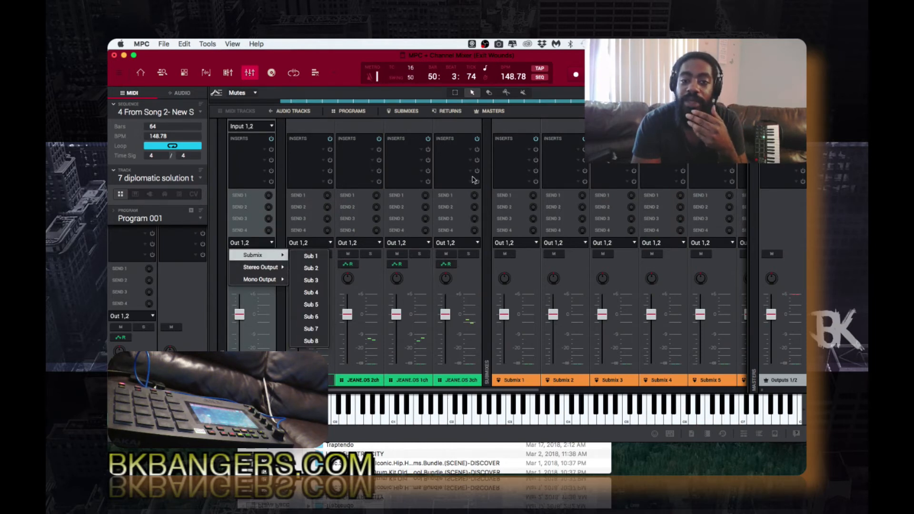
{"action": "left_click", "coordinate": [513, 162]}
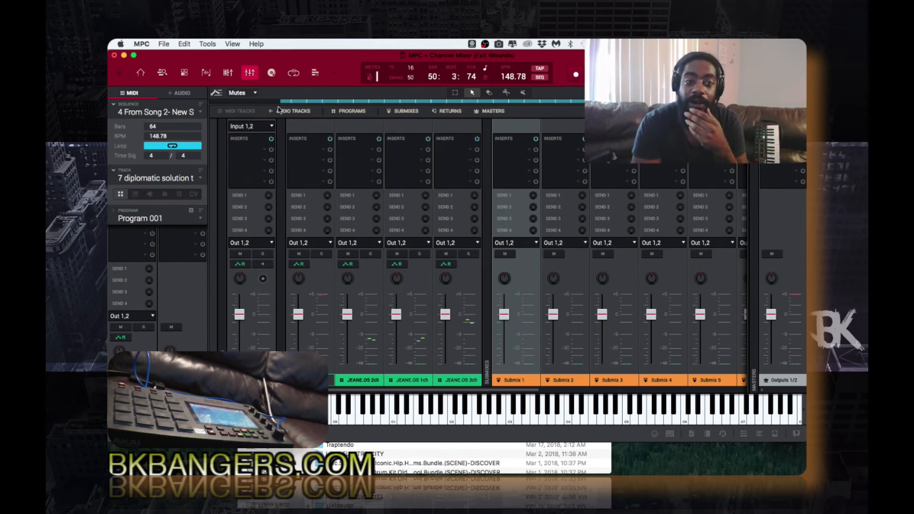
Start an Audio Mixdown export with Explode tracks ticked so each track exports as a stem
{"action": "left_click", "coordinate": [163, 44]}
{"action": "mouse_move", "coordinate": [247, 150]}
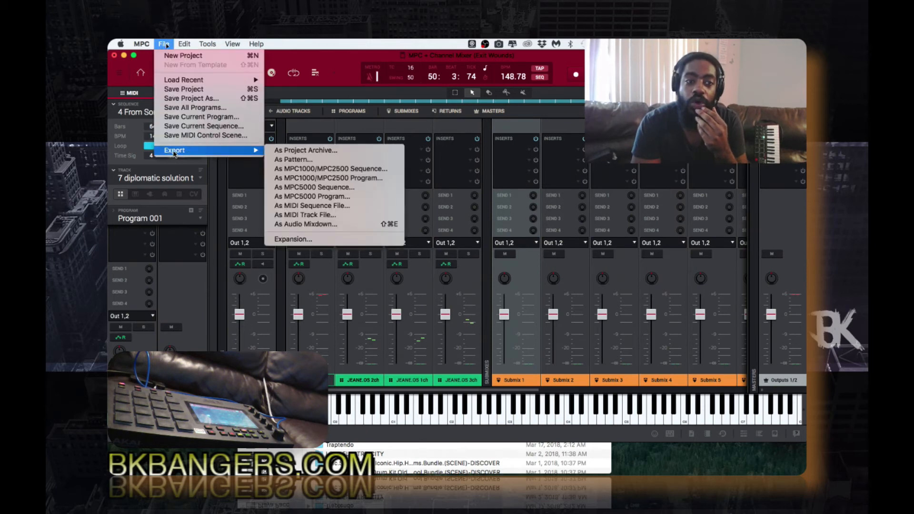
{"action": "left_click", "coordinate": [302, 225]}
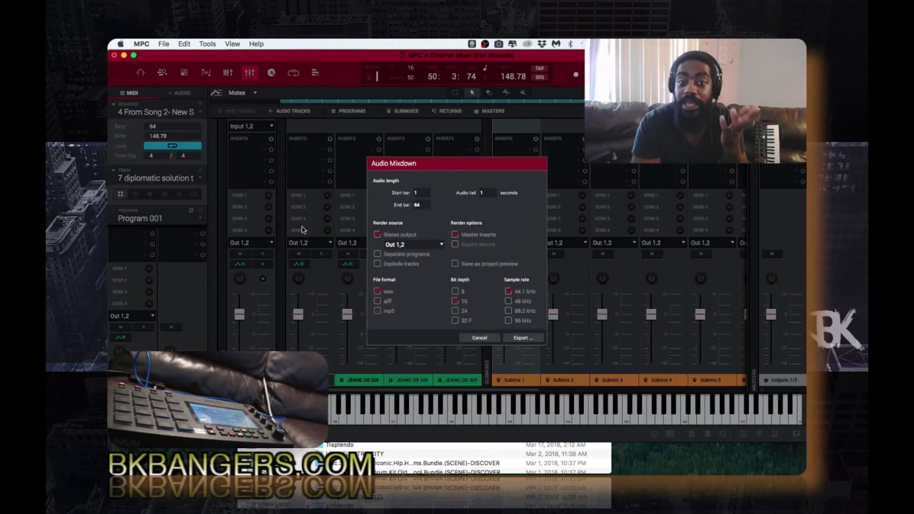
{"action": "left_click", "coordinate": [379, 265]}
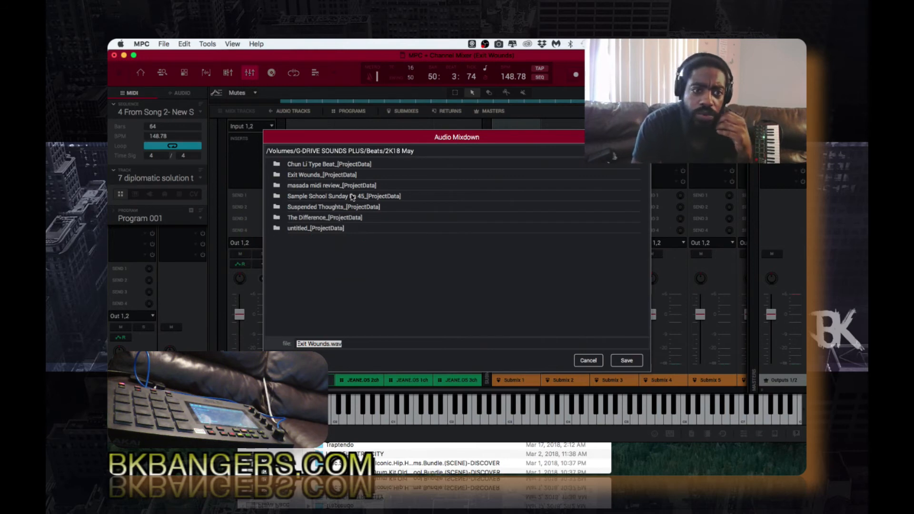
Open Exit Wounds_[ProjectData] and start a new folder named 'New song 2 stems'
{"action": "left_click", "coordinate": [350, 176]}
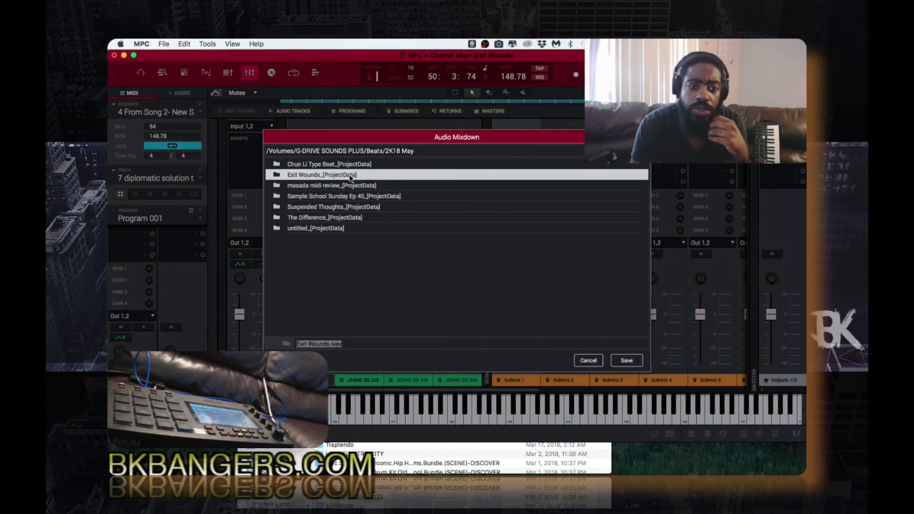
{"action": "double_click", "coordinate": [350, 176]}
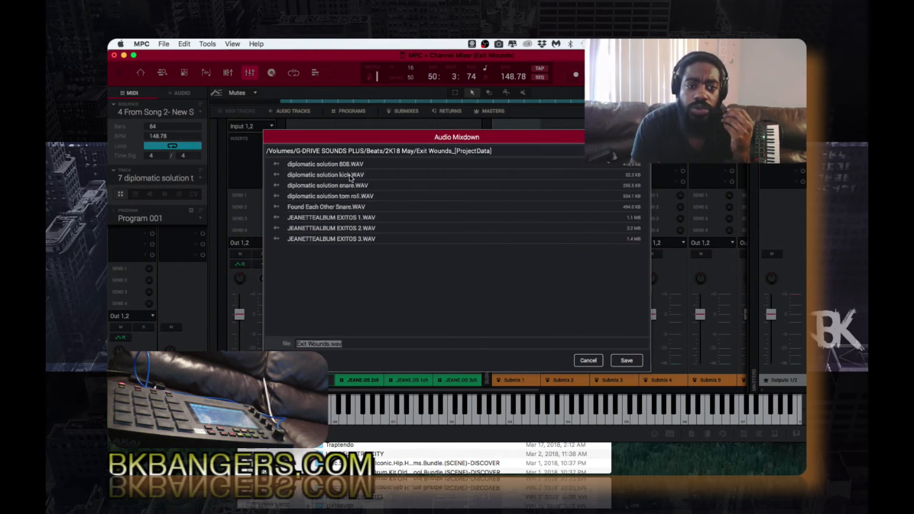
{"action": "left_click", "coordinate": [292, 361]}
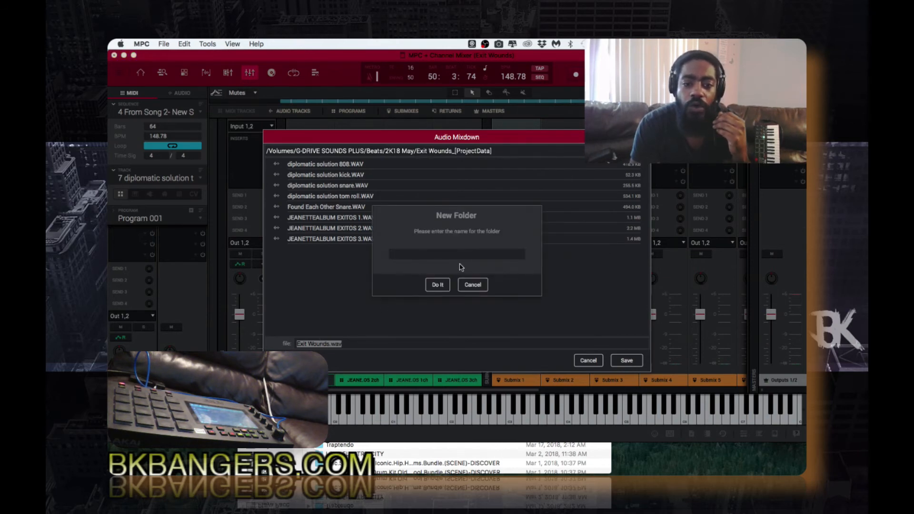
{"action": "type", "text": "New"}
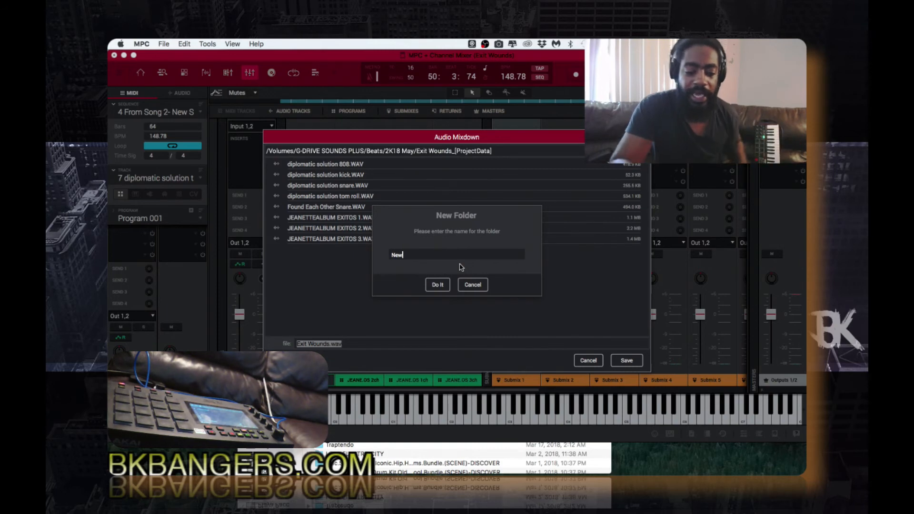
{"action": "type", "text": " s"}
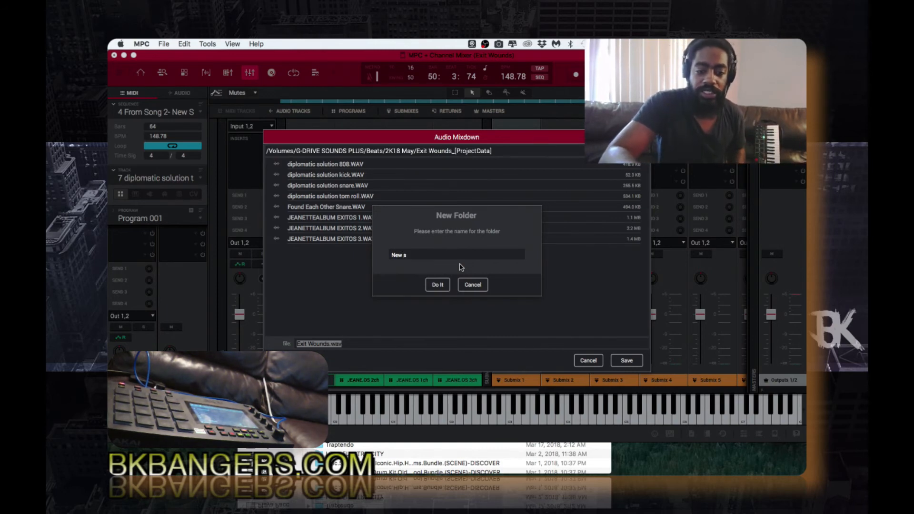
{"action": "type", "text": "ong 2"}
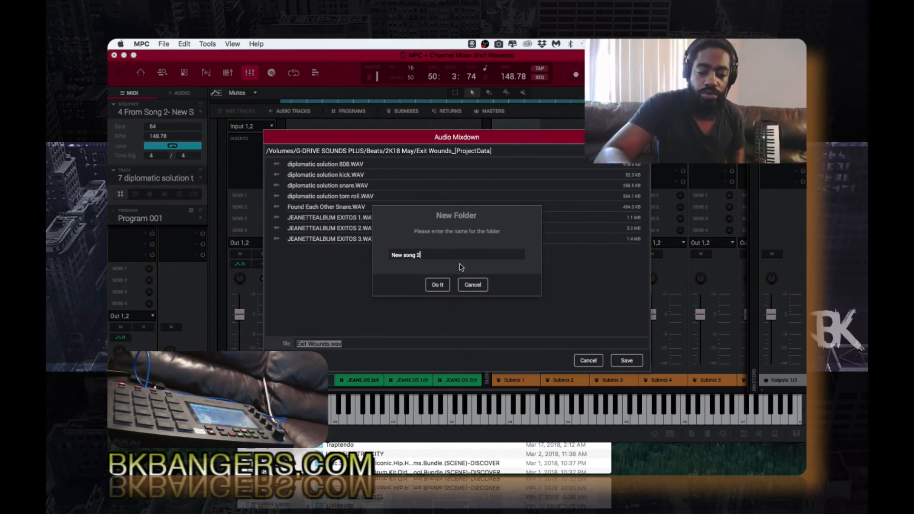
{"action": "type", "text": " st"}
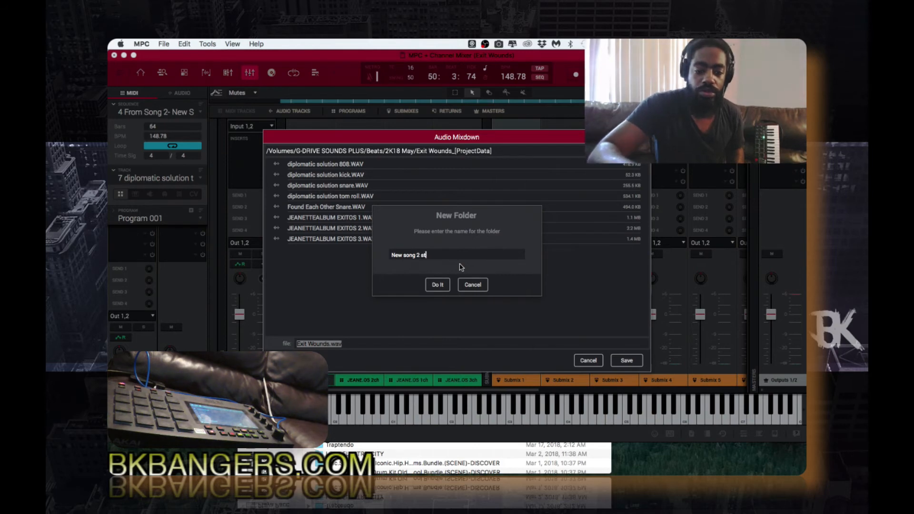
{"action": "type", "text": "ems"}
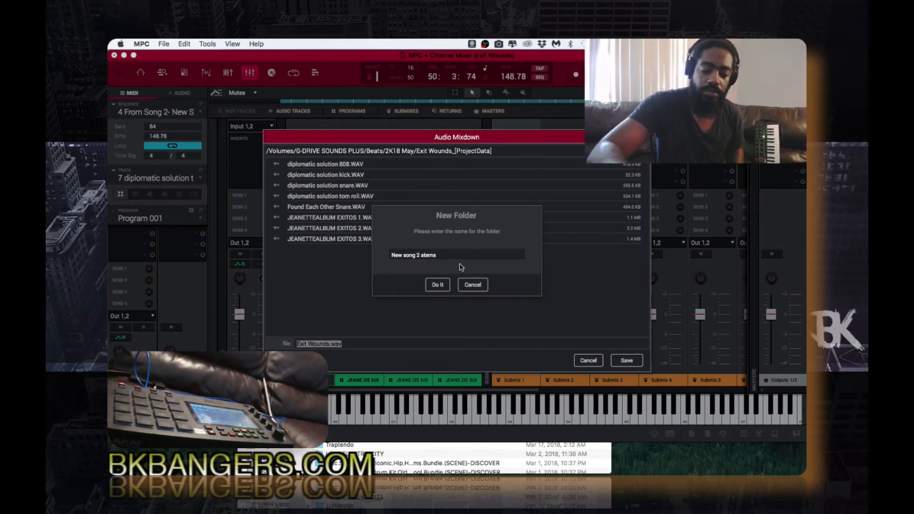
Confirm the 'New song 2 stems' folder and save the stem export into it
{"action": "left_click", "coordinate": [438, 285]}
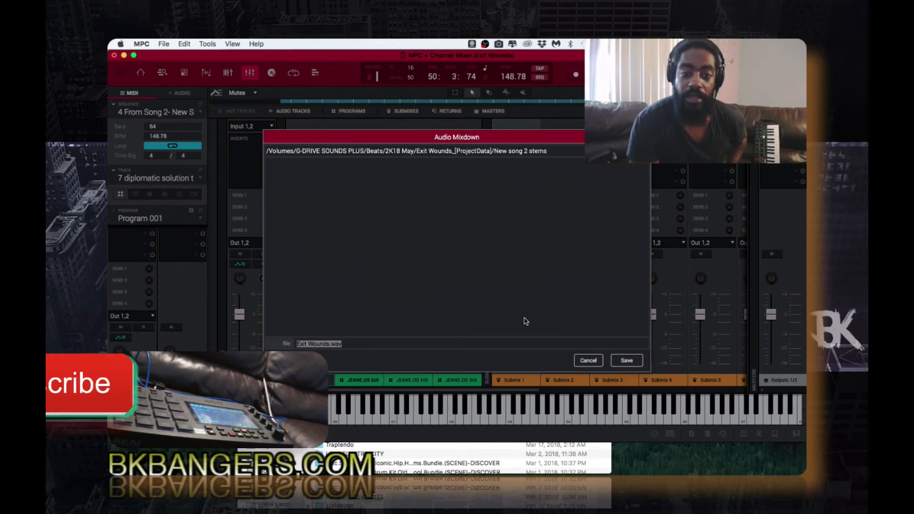
{"action": "left_click", "coordinate": [626, 361]}
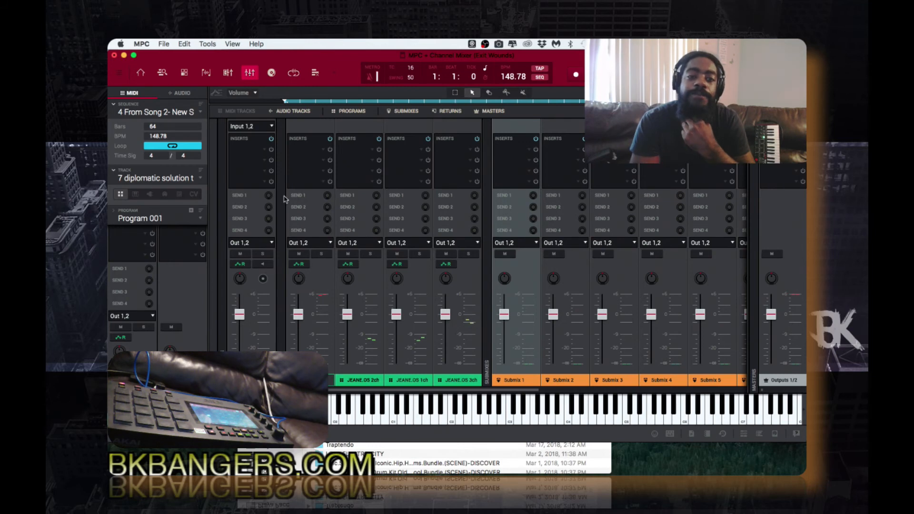
Switch the inspector to the AUDIO tracks and return to Main Mode with Audio 001 current
{"action": "left_click", "coordinate": [182, 94]}
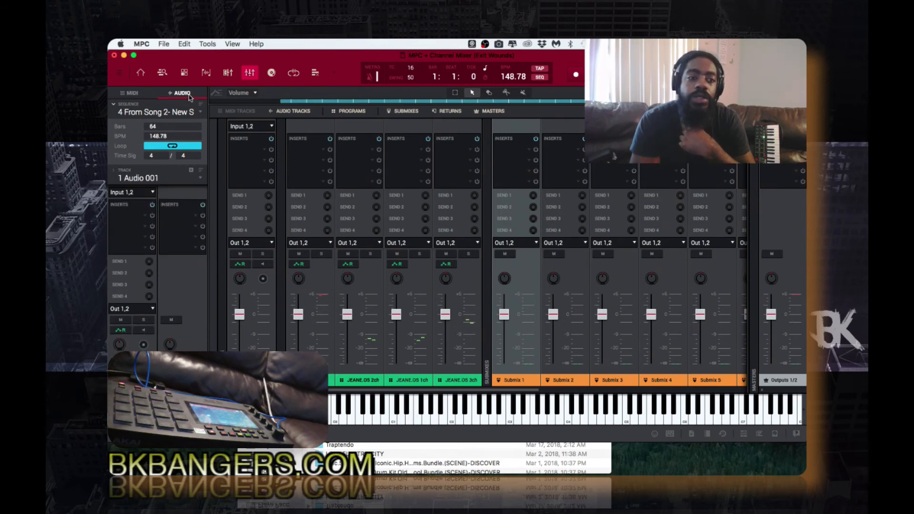
{"action": "left_click", "coordinate": [141, 72]}
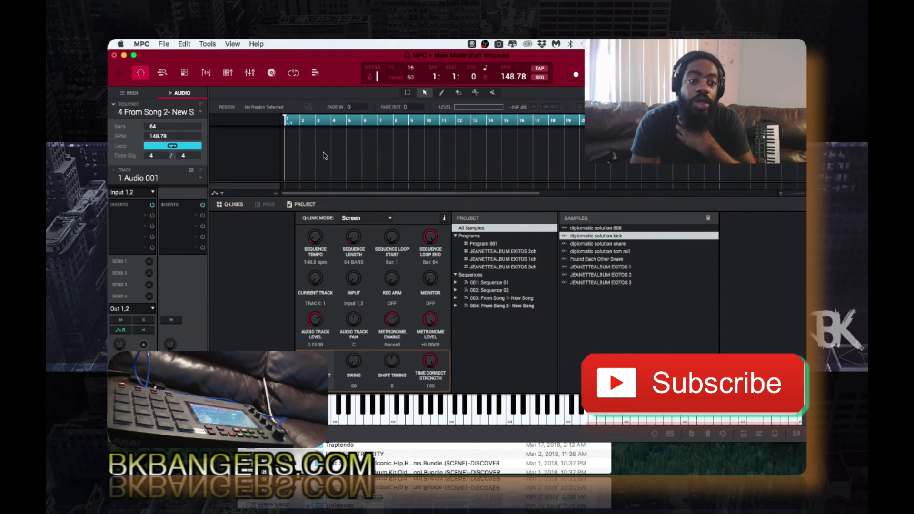
Pick JEANETTEALBUM EXITOS 3 from Samples and drop it at bar 1 of Audio 001
{"action": "left_click", "coordinate": [315, 74]}
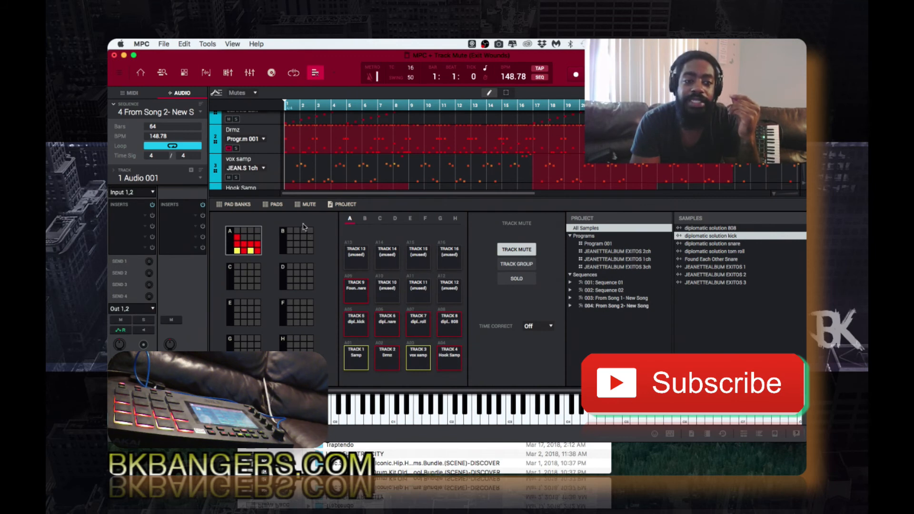
{"action": "scroll", "coordinate": [272, 163], "scroll_direction": "down", "scroll_amount": 3}
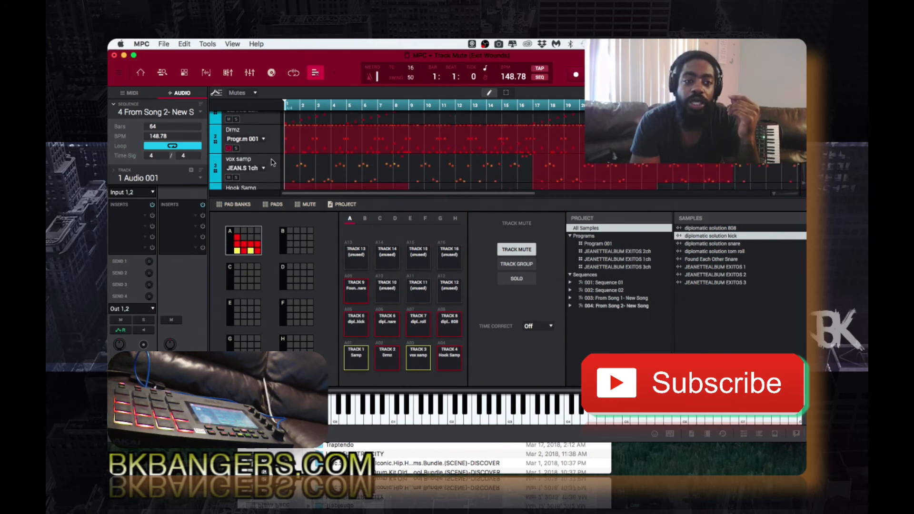
{"action": "scroll", "coordinate": [271, 167], "scroll_direction": "down", "scroll_amount": 5}
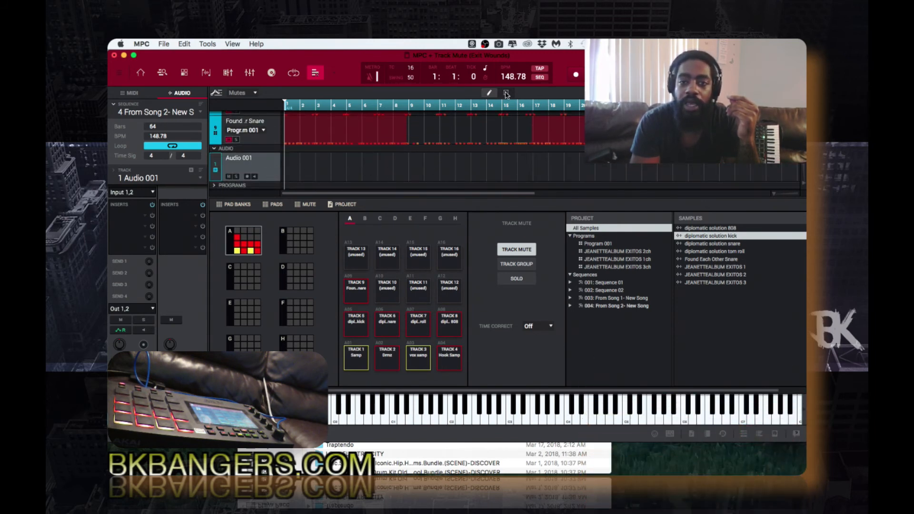
{"action": "left_click", "coordinate": [712, 283]}
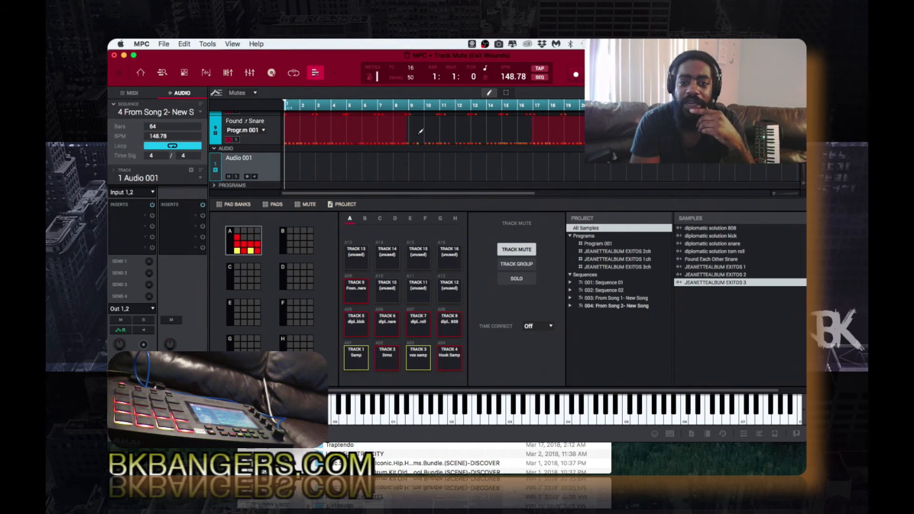
{"action": "left_click", "coordinate": [135, 96]}
{"action": "left_click", "coordinate": [180, 93]}
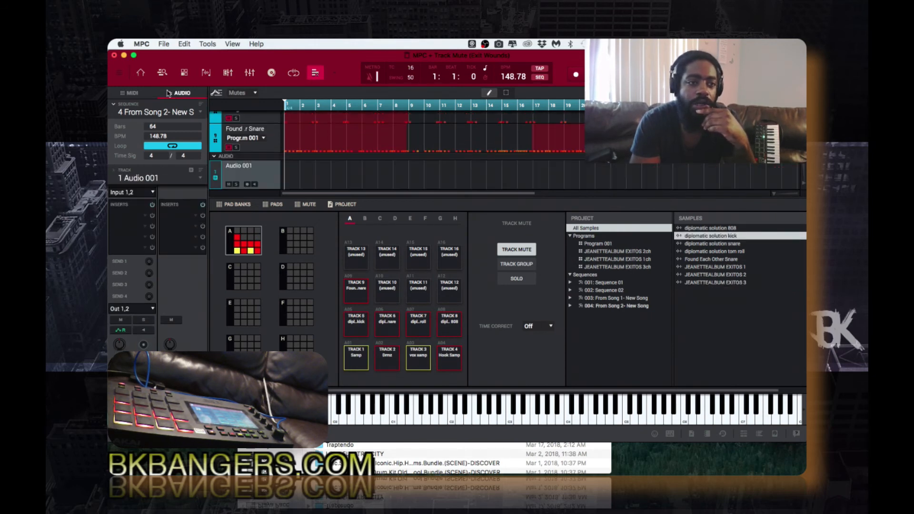
{"action": "left_click", "coordinate": [140, 72]}
{"action": "left_click_drag", "start_coordinate": [599, 282], "coordinate": [283, 145]}
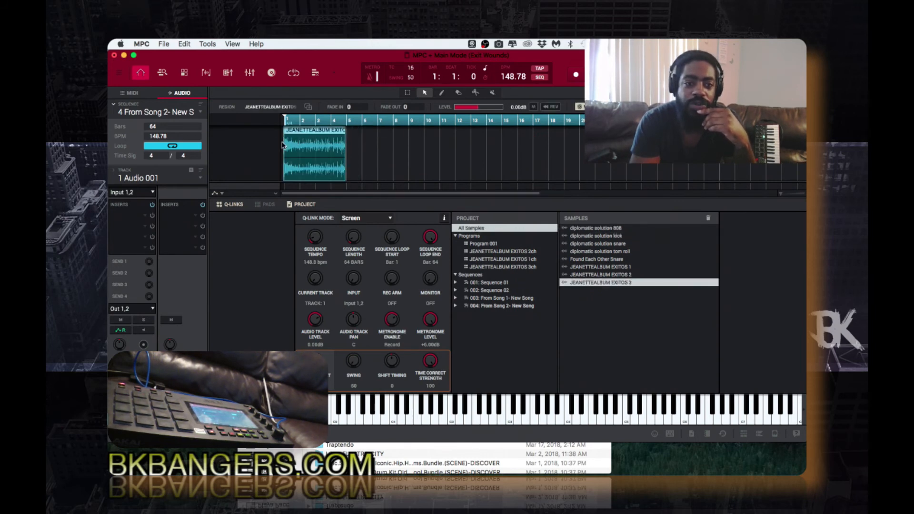
Show the Track Mute view with an expanded mute timeline and the Select tool active
{"action": "left_click", "coordinate": [316, 73]}
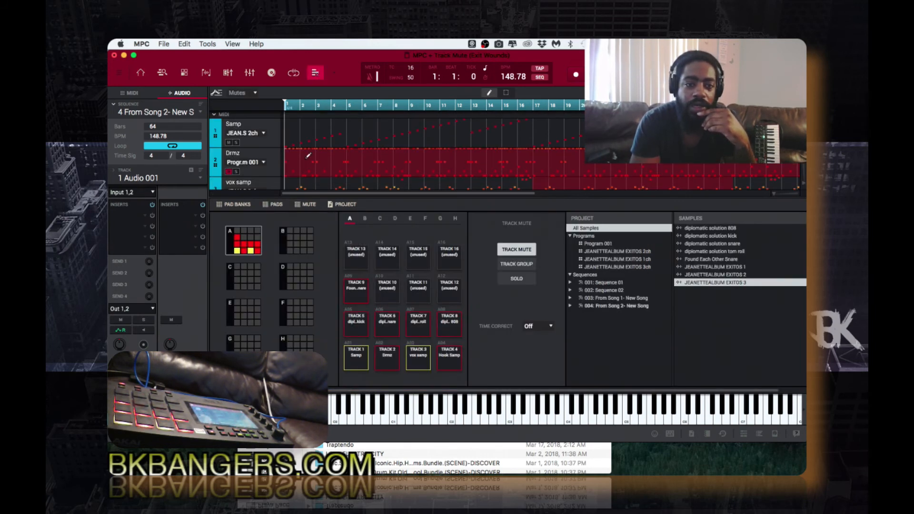
{"action": "left_click", "coordinate": [193, 435]}
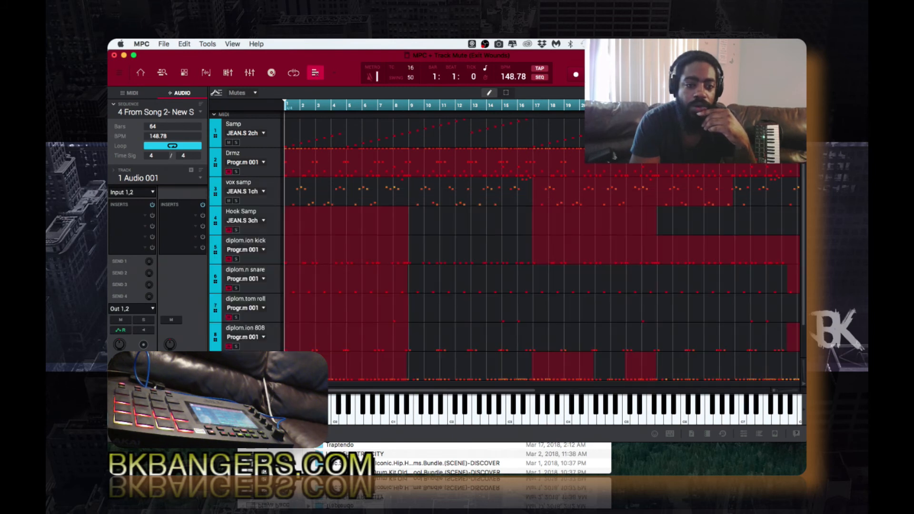
{"action": "scroll", "coordinate": [347, 313], "scroll_direction": "down", "scroll_amount": 2}
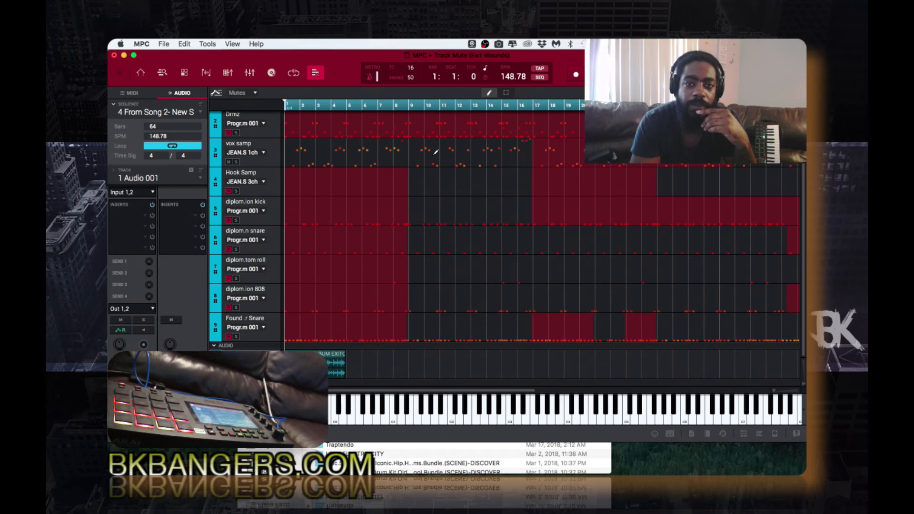
{"action": "left_click", "coordinate": [507, 92]}
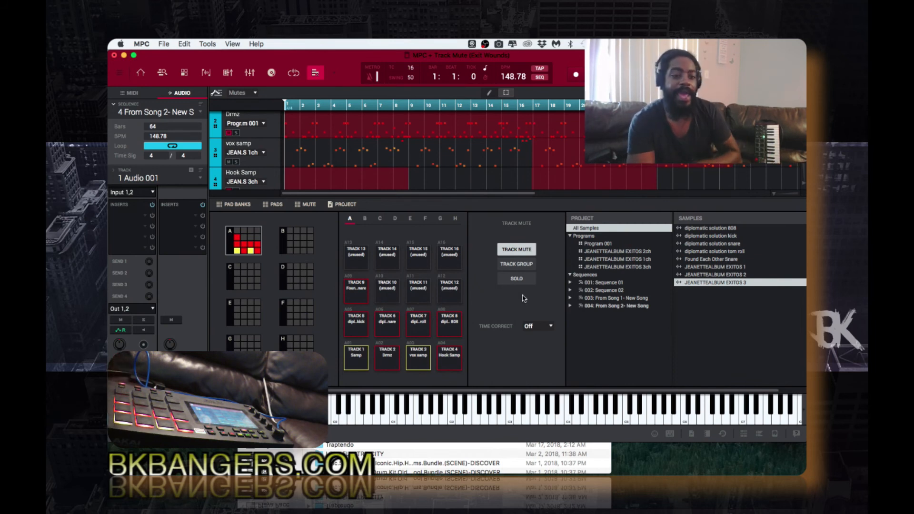
Toggle the track mute controls panel hidden and shown three times
{"action": "left_click", "coordinate": [307, 204]}
{"action": "left_click", "coordinate": [307, 205]}
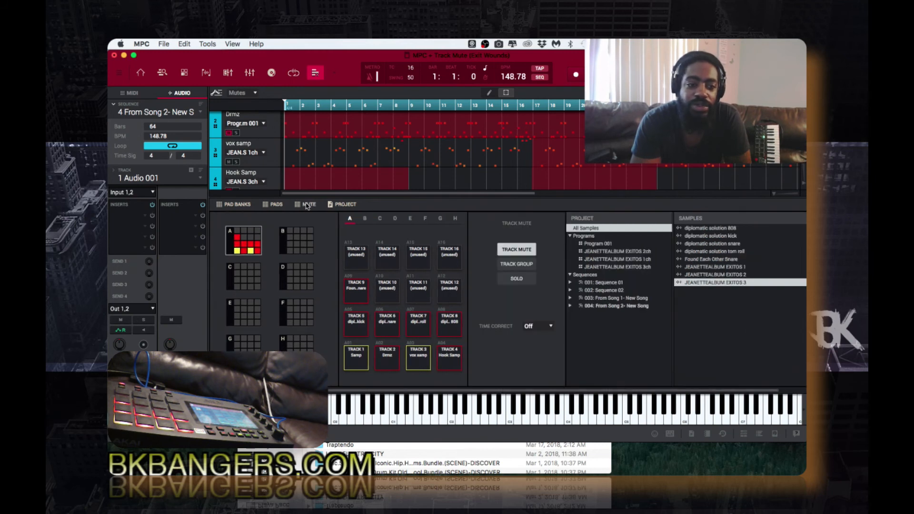
{"action": "left_click", "coordinate": [307, 205]}
{"action": "left_click", "coordinate": [307, 206]}
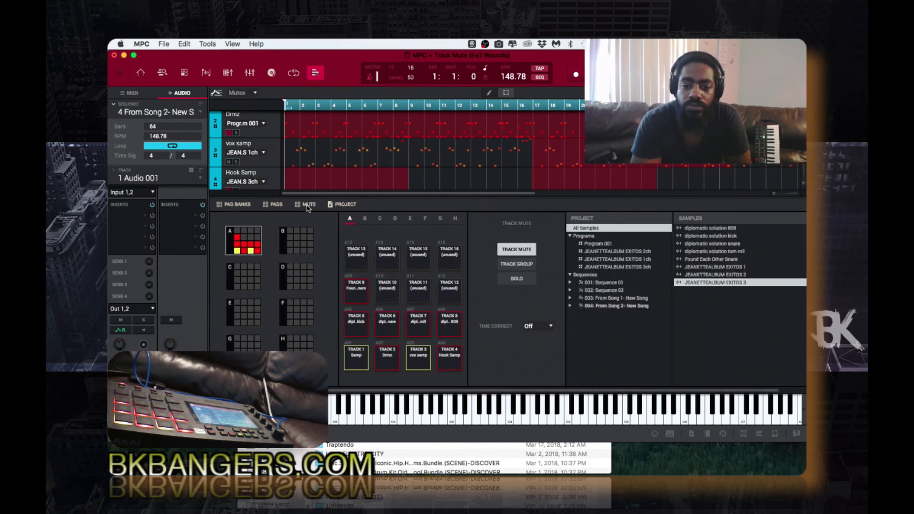
{"action": "left_click", "coordinate": [307, 206]}
{"action": "left_click", "coordinate": [307, 205]}
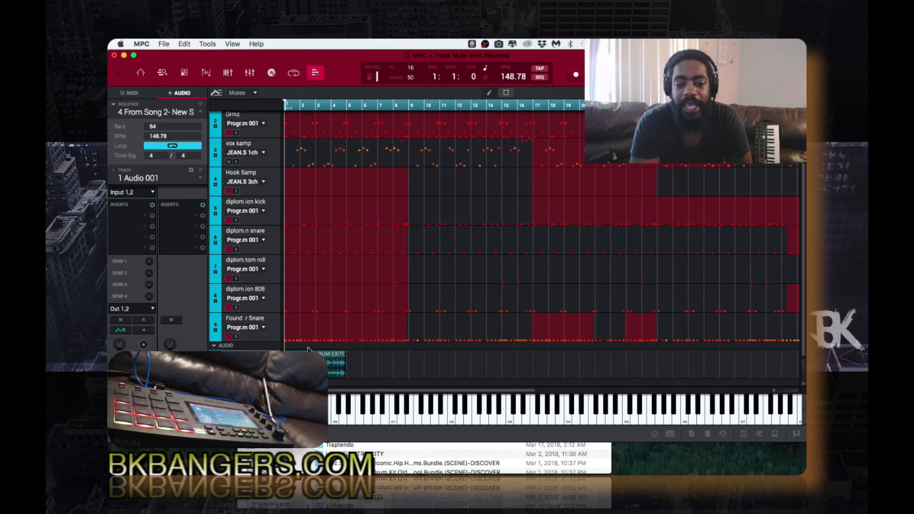
Mute and unmute Audio 001, then return to the Main Mode view
{"action": "left_click", "coordinate": [229, 373]}
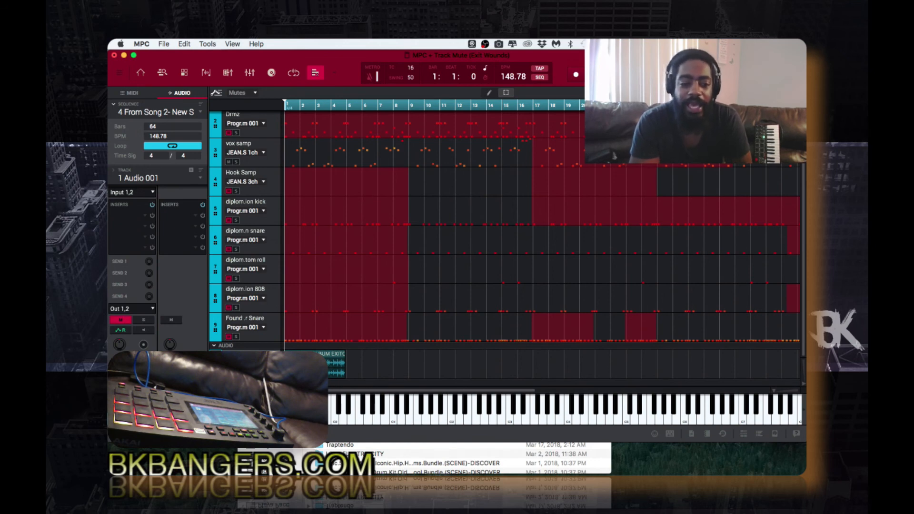
{"action": "left_click", "coordinate": [229, 373]}
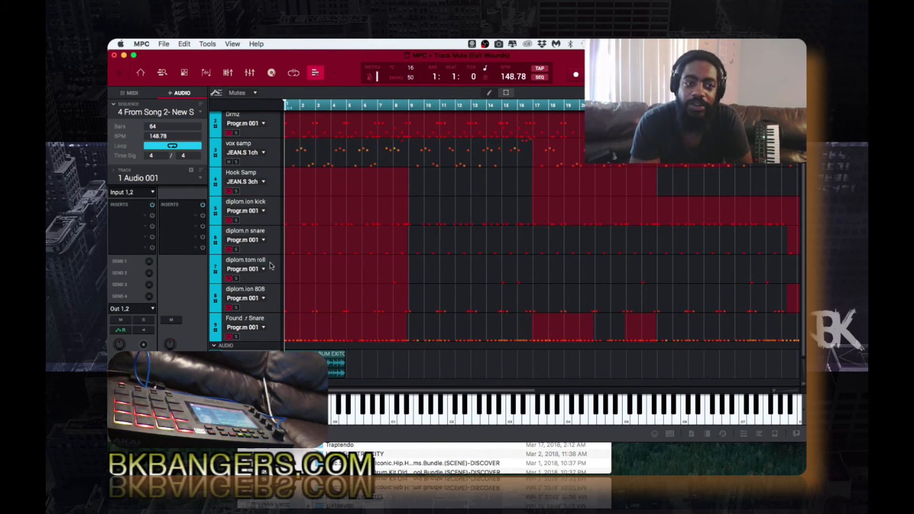
{"action": "left_click", "coordinate": [141, 76]}
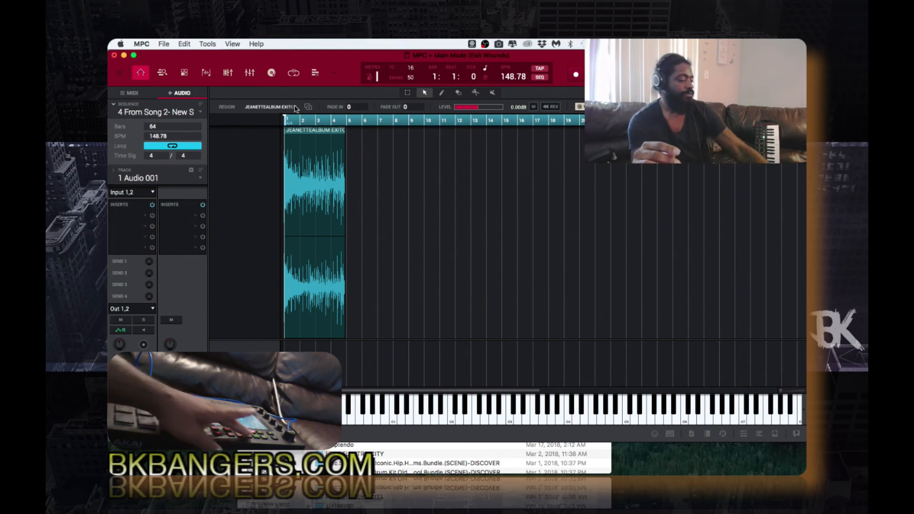
Play the song, mute Audio 001, and switch to the Track Mute view
{"action": "key", "text": "space"}
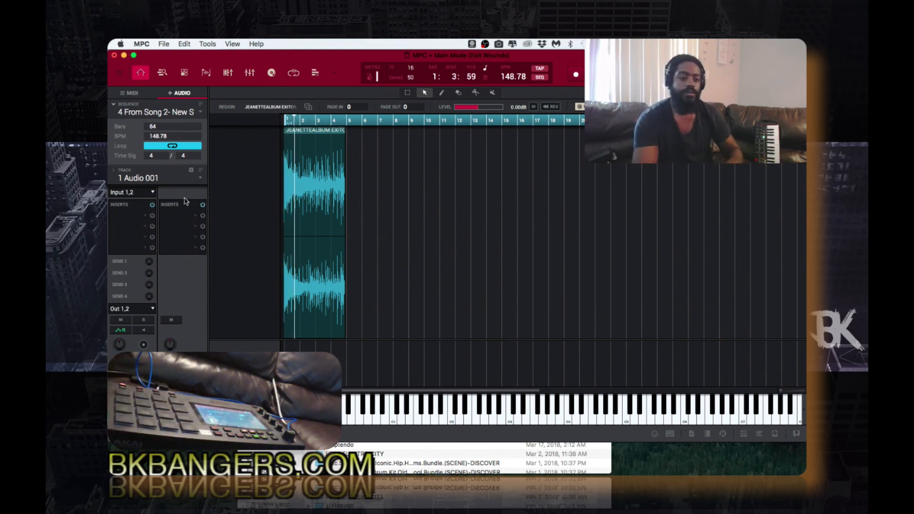
{"action": "left_click", "coordinate": [122, 320]}
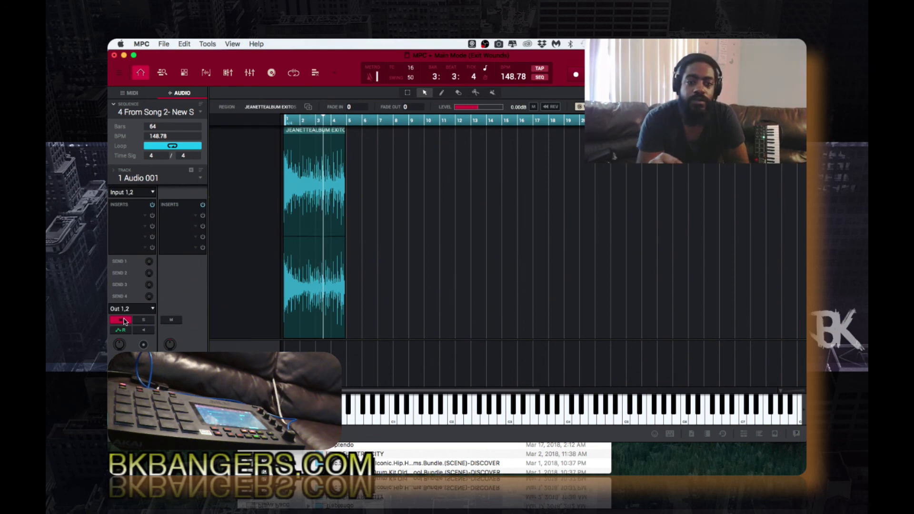
{"action": "left_click", "coordinate": [315, 73]}
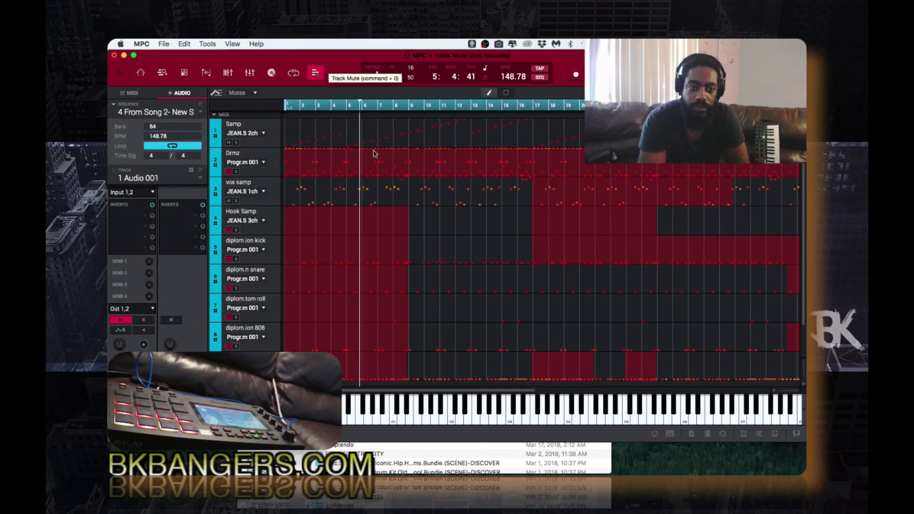
{"action": "scroll", "coordinate": [402, 253], "scroll_direction": "down", "scroll_amount": 2}
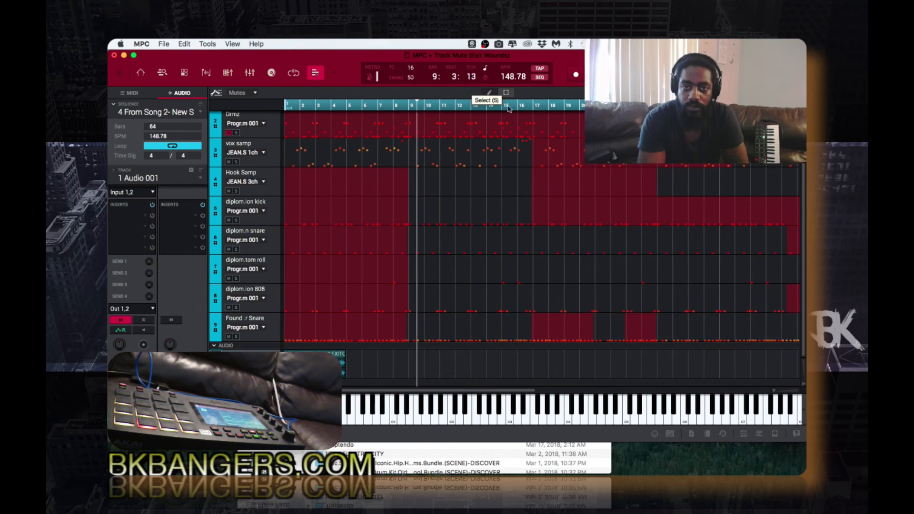
{"action": "scroll", "coordinate": [509, 245], "scroll_direction": "up", "scroll_amount": 2}
{"action": "scroll", "coordinate": [509, 246], "scroll_direction": "down", "scroll_amount": 1}
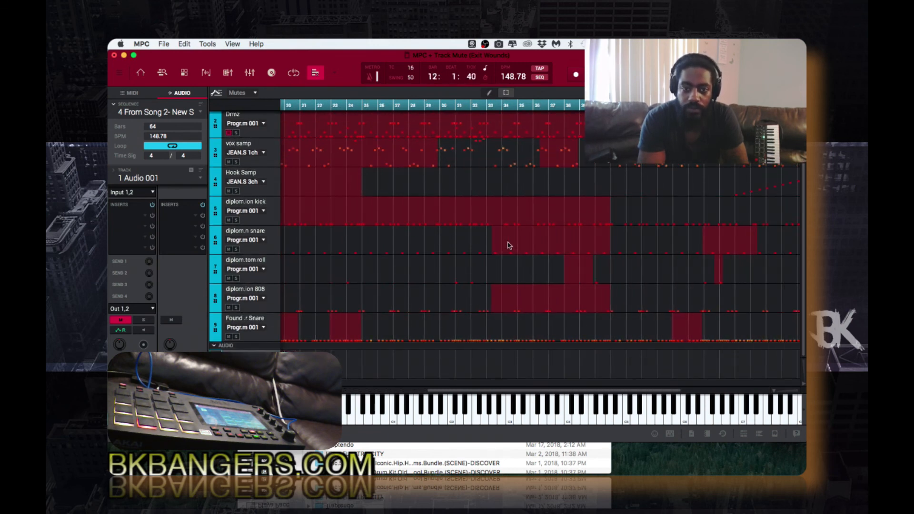
{"action": "scroll", "coordinate": [509, 245], "scroll_direction": "left", "scroll_amount": 5}
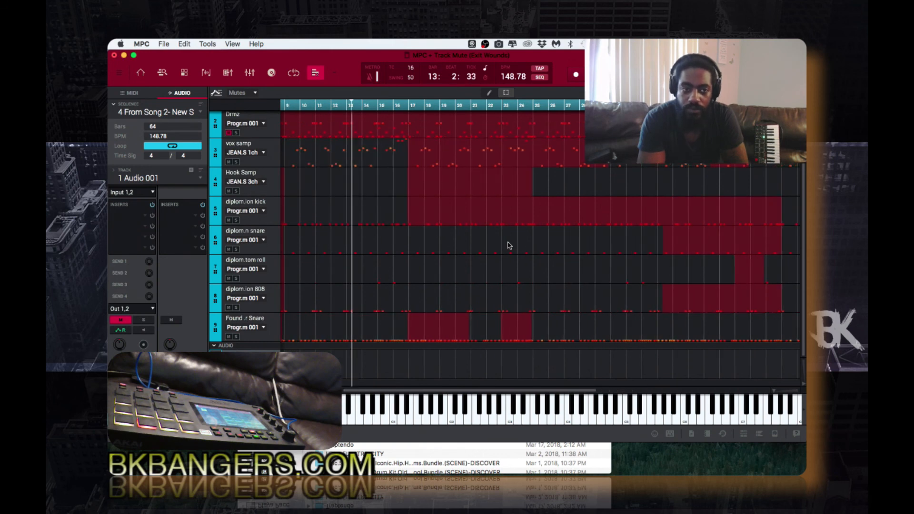
{"action": "scroll", "coordinate": [509, 245], "scroll_direction": "right", "scroll_amount": 2}
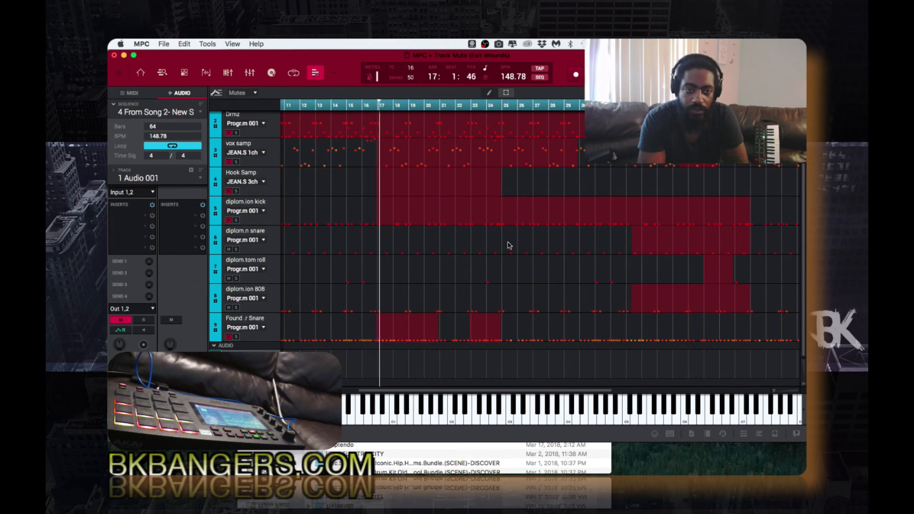
{"action": "scroll", "coordinate": [509, 245], "scroll_direction": "right", "scroll_amount": 4}
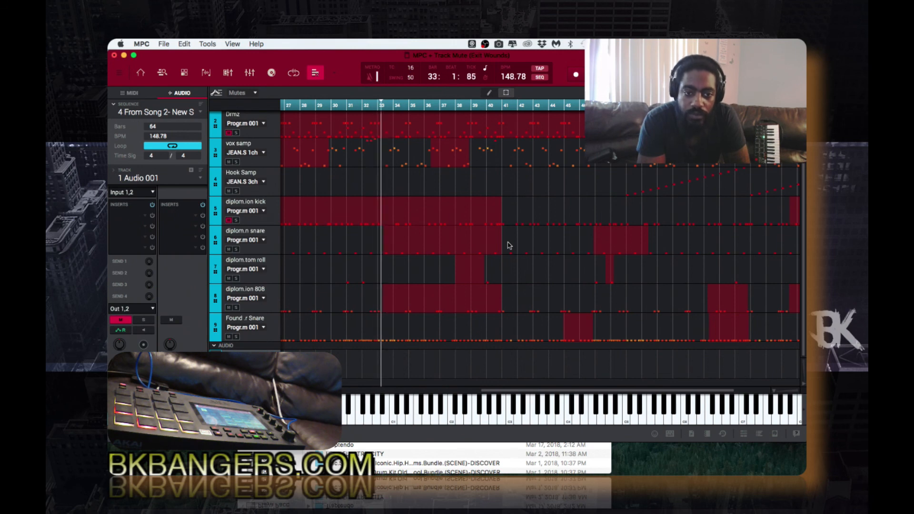
{"action": "scroll", "coordinate": [510, 246], "scroll_direction": "right", "scroll_amount": 3}
{"action": "scroll", "coordinate": [509, 246], "scroll_direction": "up", "scroll_amount": 1}
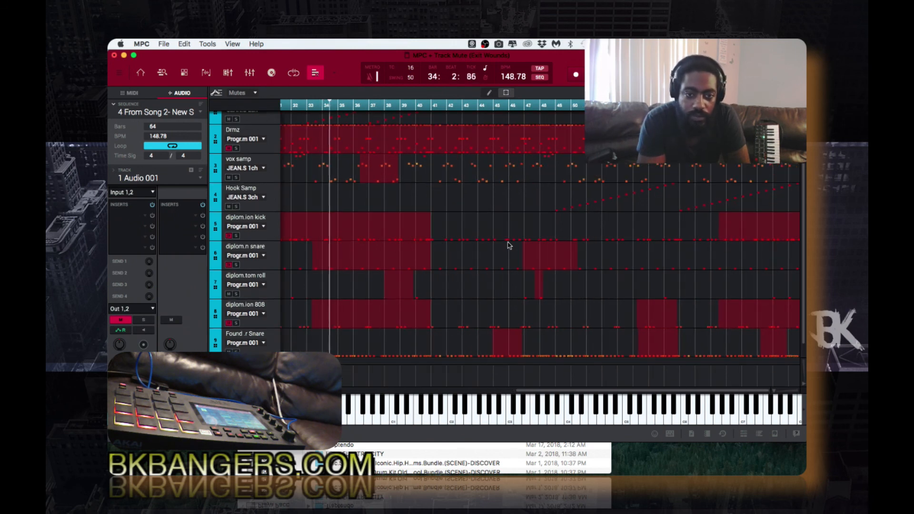
{"action": "scroll", "coordinate": [510, 246], "scroll_direction": "down", "scroll_amount": 1}
{"action": "scroll", "coordinate": [510, 246], "scroll_direction": "up", "scroll_amount": 2}
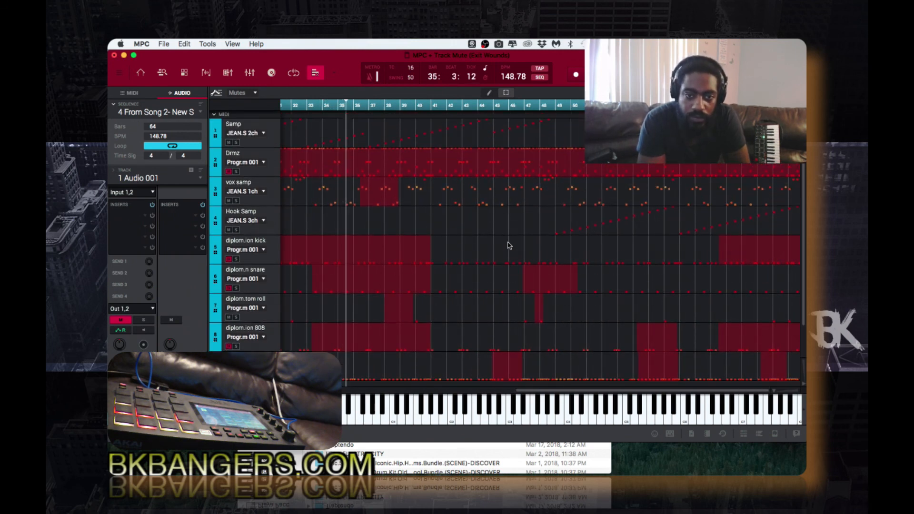
{"action": "scroll", "coordinate": [510, 246], "scroll_direction": "down", "scroll_amount": 2}
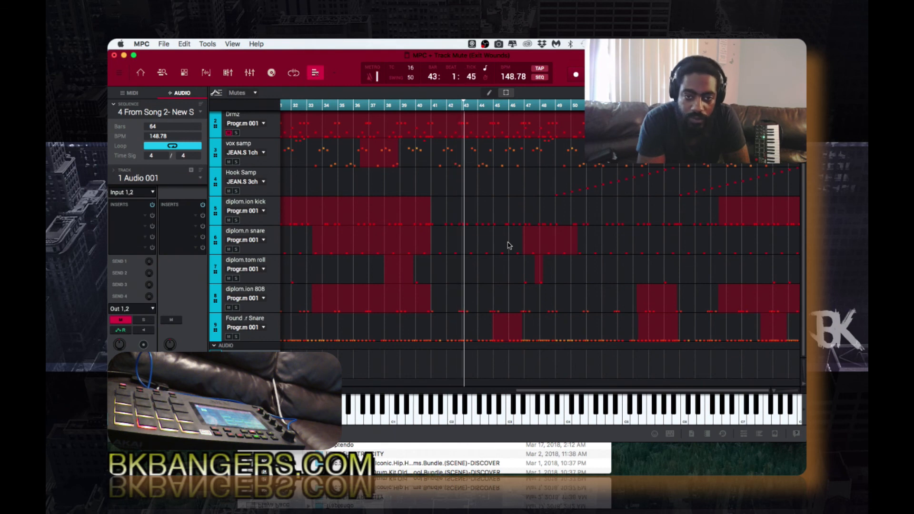
{"action": "scroll", "coordinate": [508, 245], "scroll_direction": "up", "scroll_amount": 2}
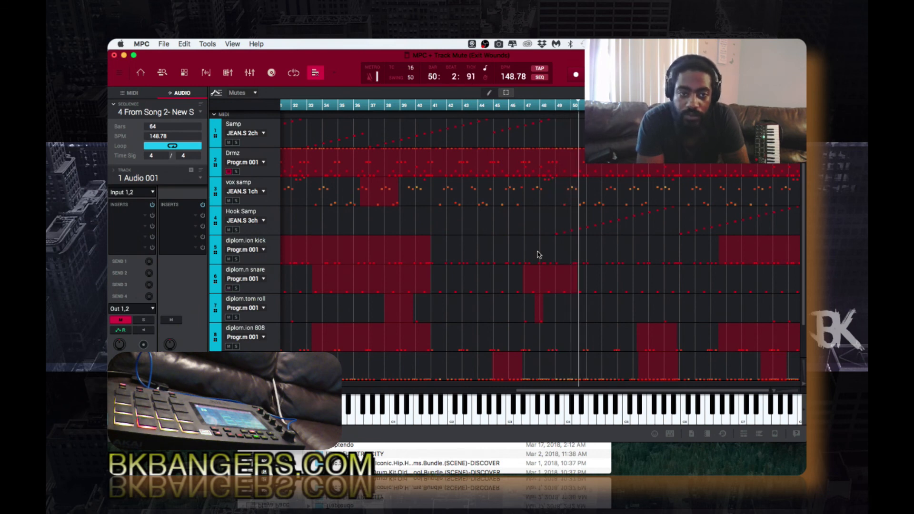
{"action": "scroll", "coordinate": [538, 255], "scroll_direction": "down", "scroll_amount": 1}
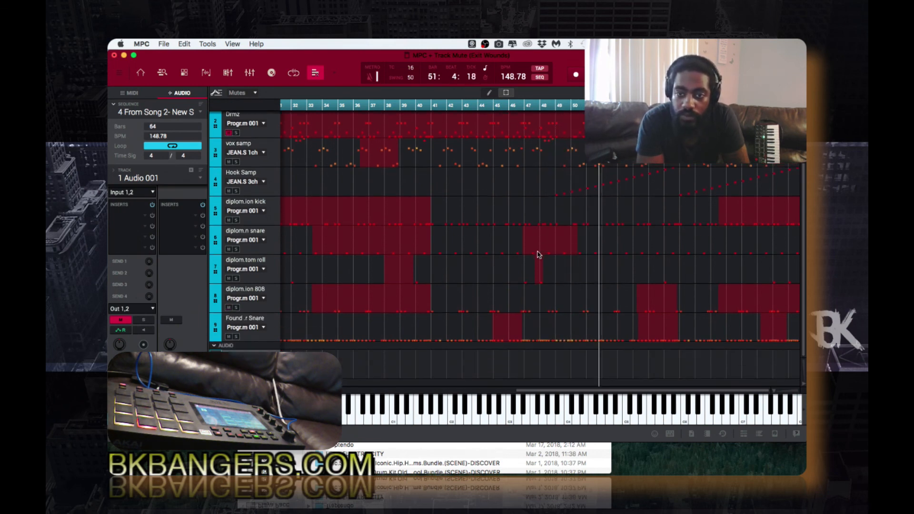
{"action": "scroll", "coordinate": [539, 255], "scroll_direction": "up", "scroll_amount": 1}
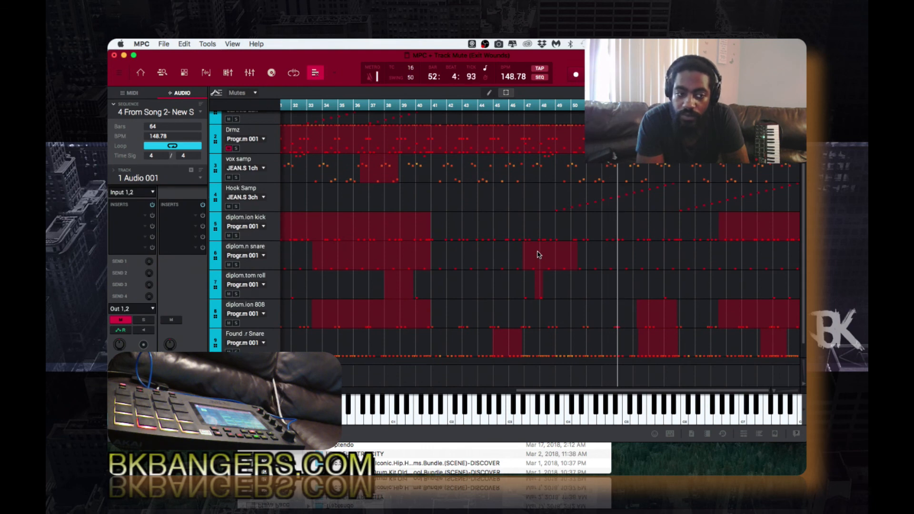